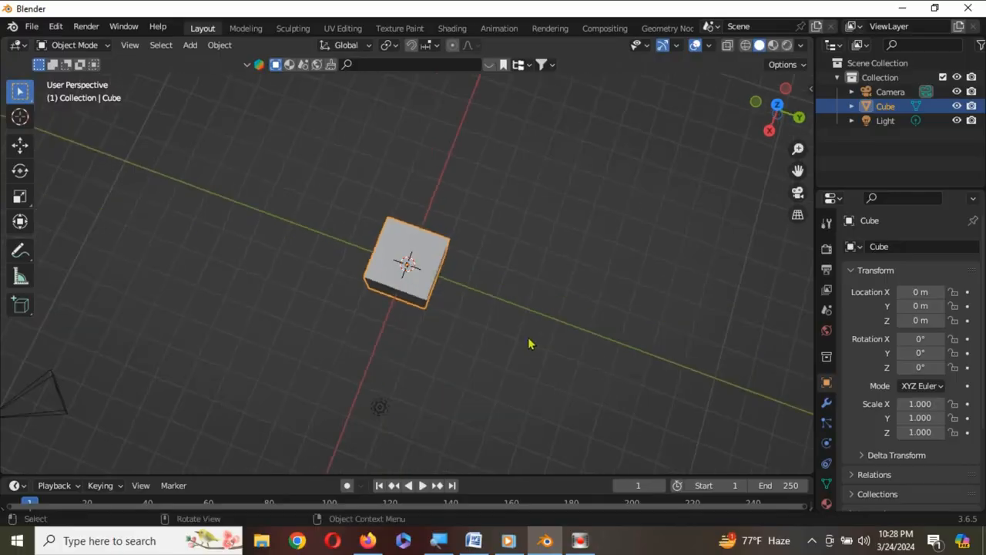
Scale the cube to 0.7 on X and 0.2 on Y to make a thin upright block
{"action": "scroll", "coordinate": [528, 341], "scroll_direction": "up", "scroll_amount": 4}
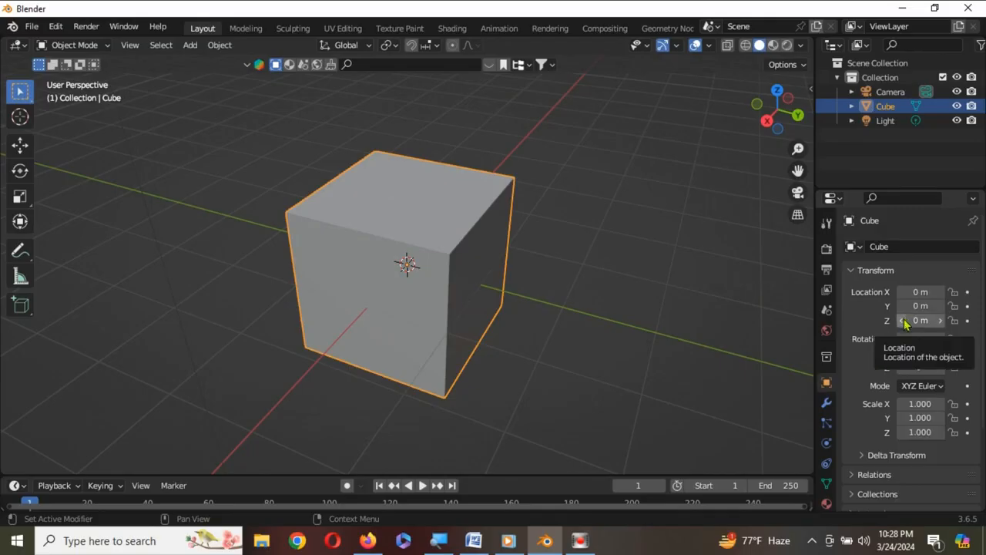
{"action": "left_click", "coordinate": [915, 404]}
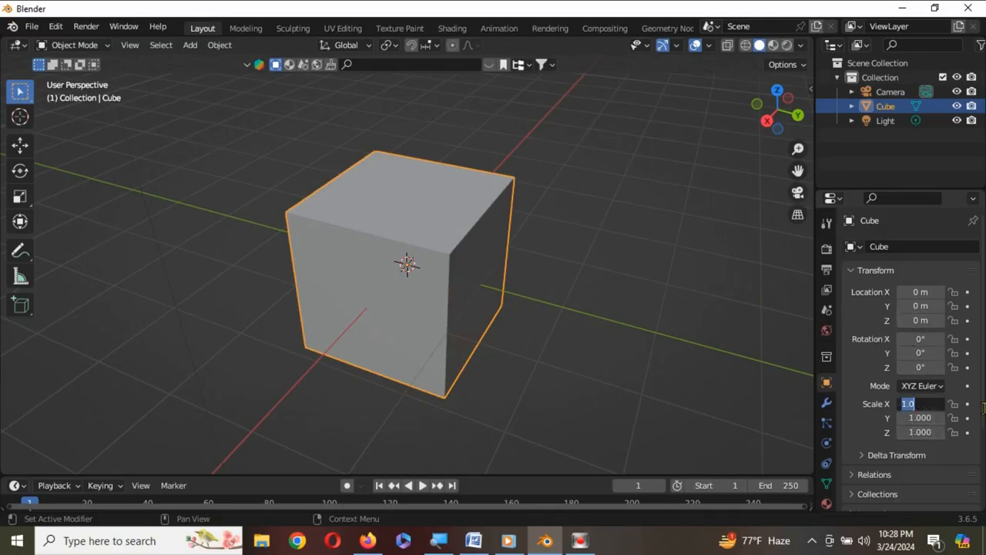
{"action": "type", "text": "0.7"}
{"action": "key", "text": "Return"}
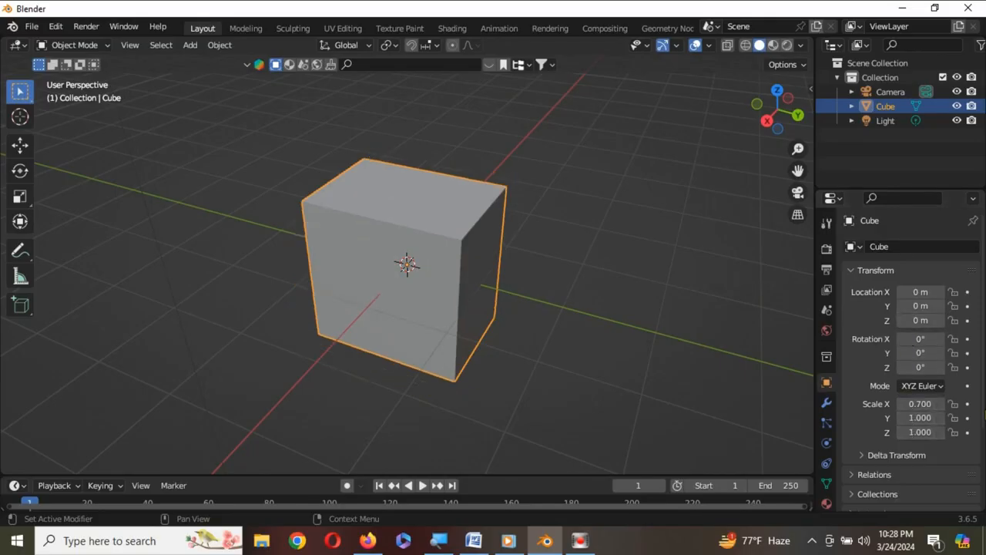
{"action": "left_click", "coordinate": [932, 418]}
{"action": "type", "text": "0.2"}
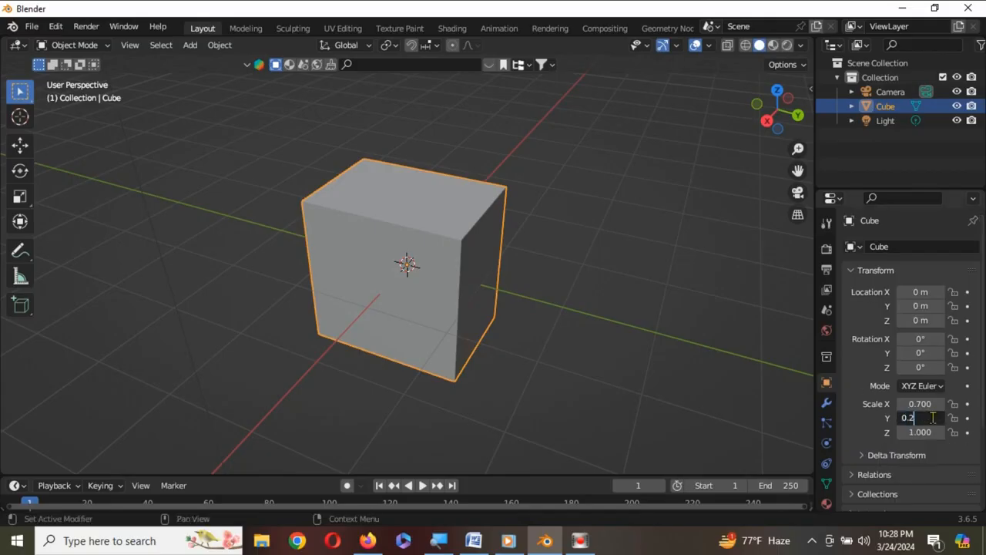
{"action": "key", "text": "Return"}
Raise the block by setting its Z location to 1 m
{"action": "middle_click_drag", "start_coordinate": [319, 290], "coordinate": [433, 303]}
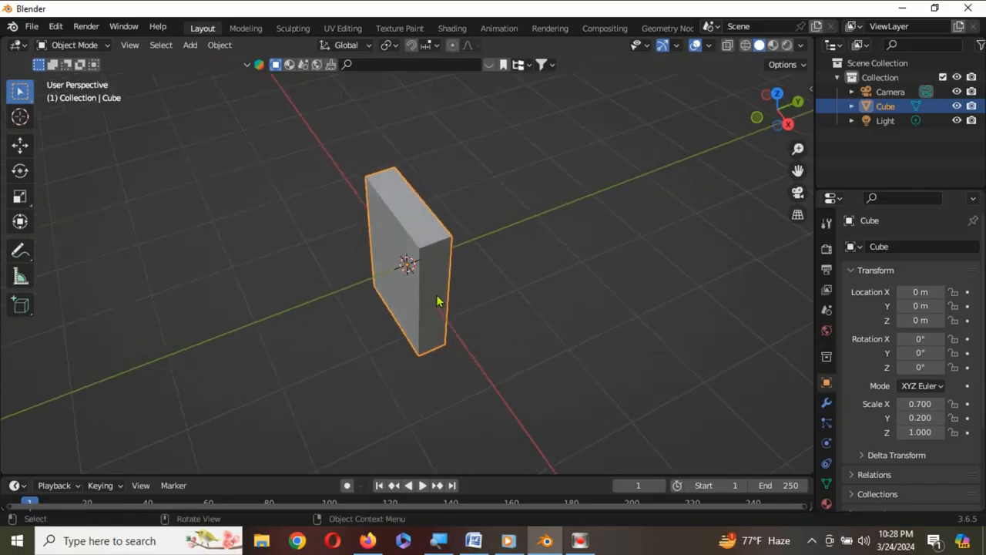
{"action": "middle_click_drag", "start_coordinate": [478, 367], "coordinate": [480, 331]}
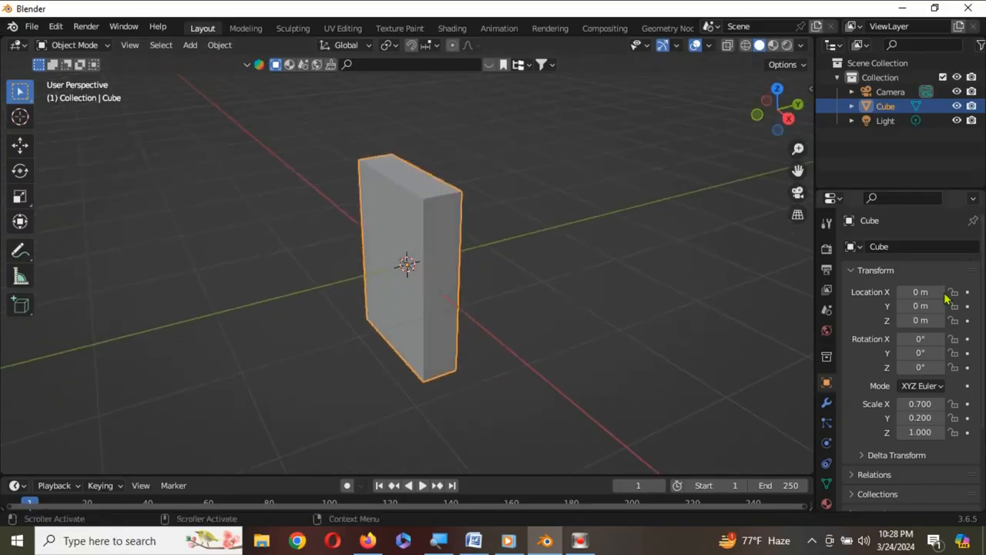
{"action": "left_click", "coordinate": [924, 321]}
{"action": "type", "text": "1"}
{"action": "key", "text": "Return"}
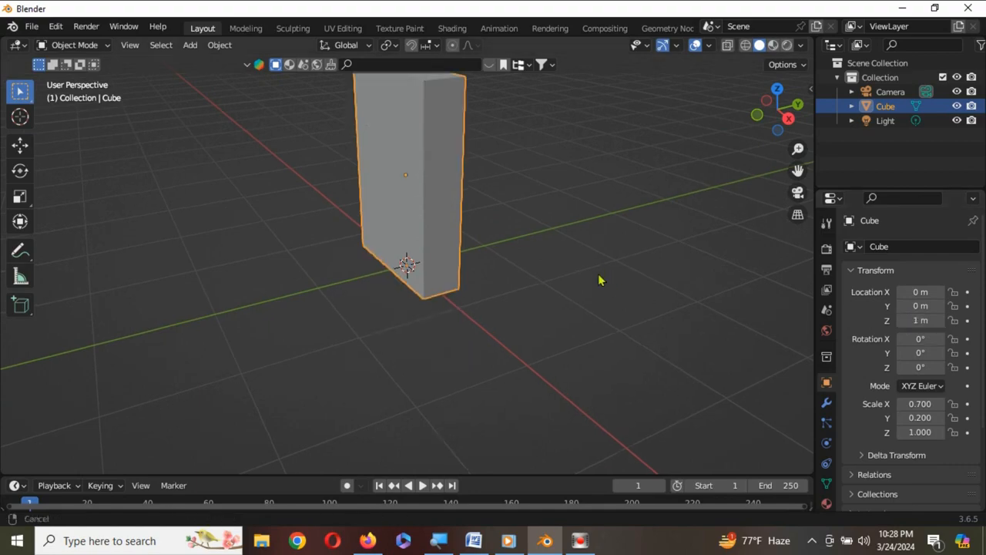
Add a Bevel modifier to the block and set it to 5 segments
{"action": "middle_click_drag", "start_coordinate": [598, 280], "coordinate": [599, 352]}
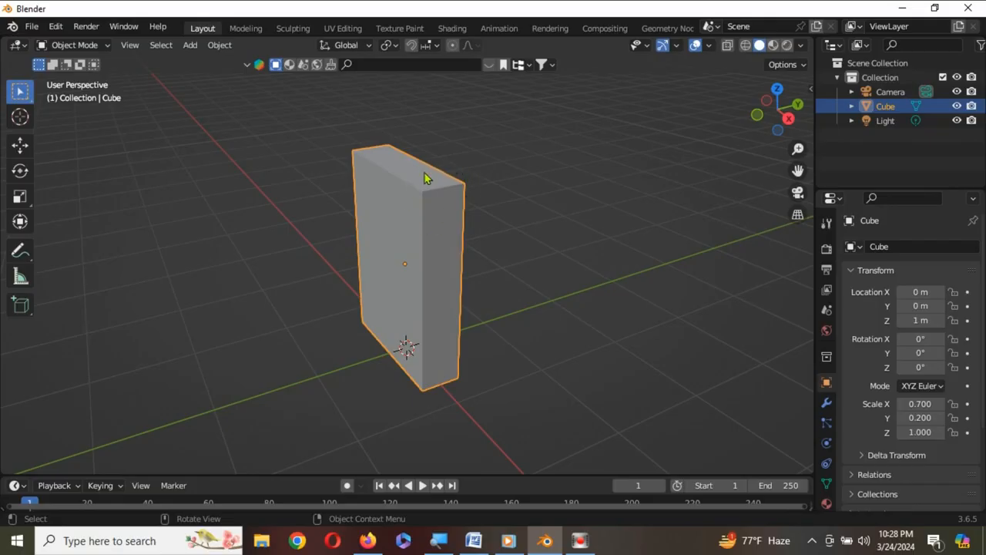
{"action": "left_click", "coordinate": [827, 402]}
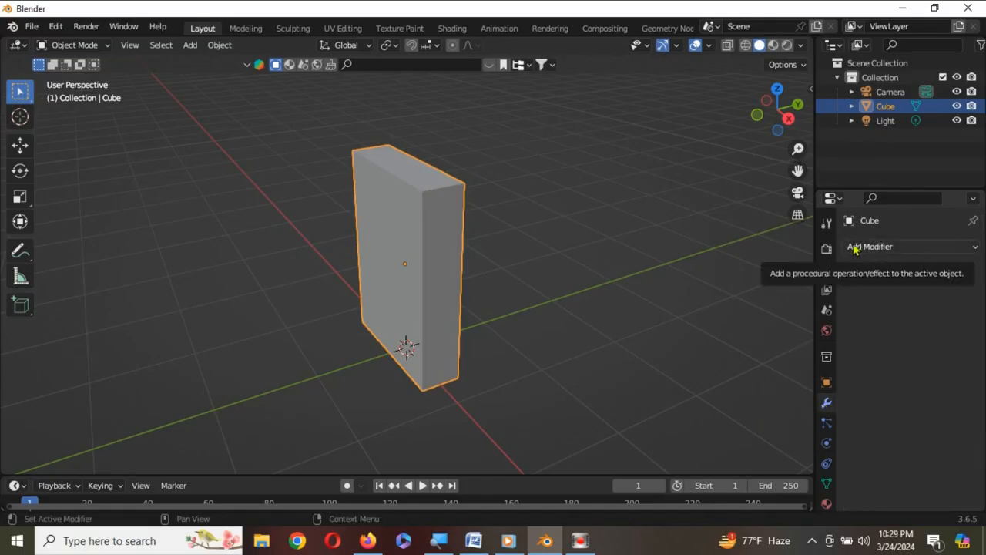
{"action": "left_click", "coordinate": [854, 248]}
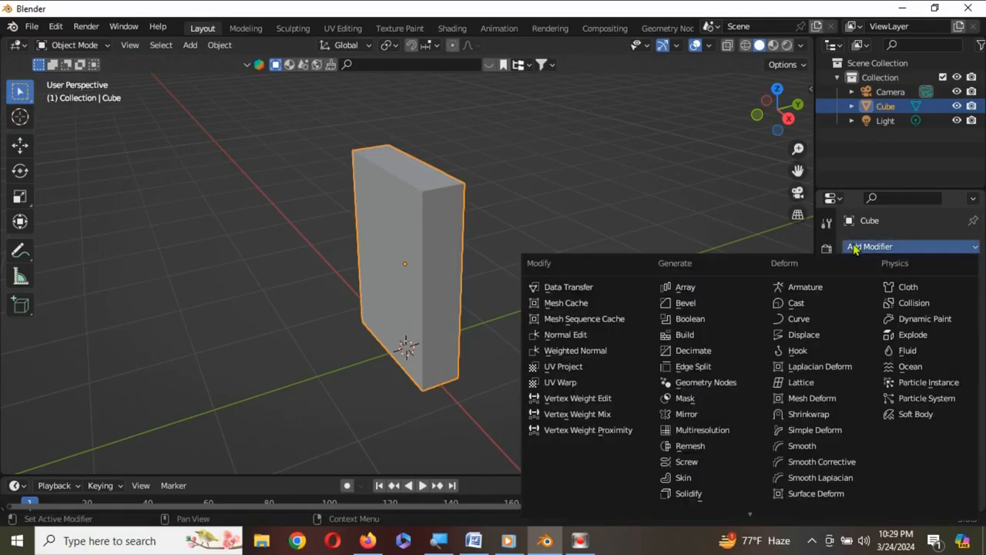
{"action": "left_click", "coordinate": [728, 309]}
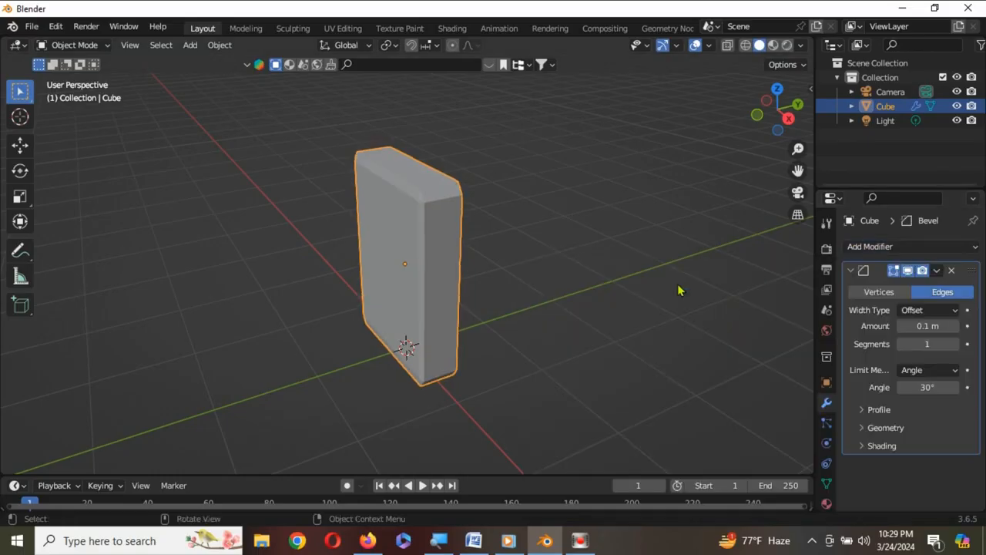
{"action": "left_click", "coordinate": [934, 343]}
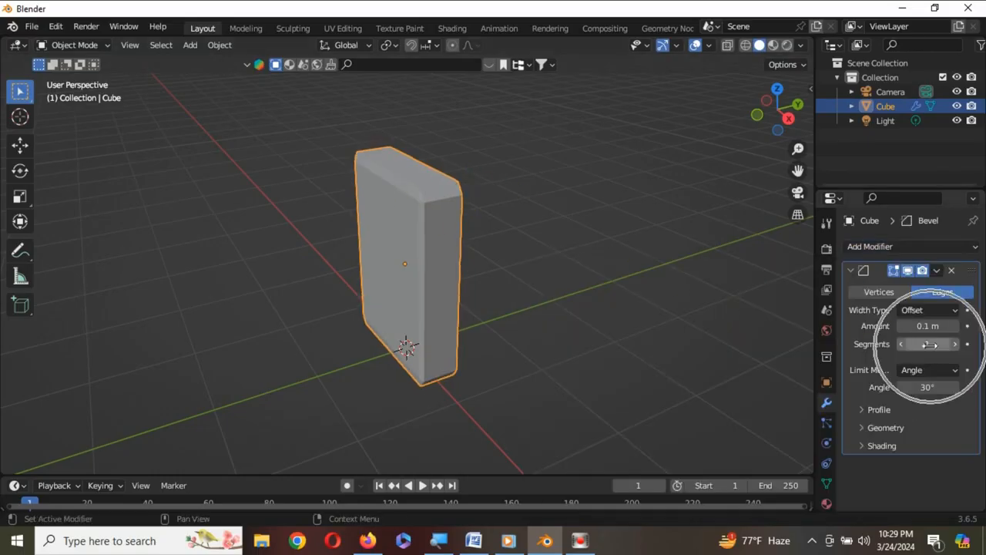
{"action": "type", "text": "5"}
{"action": "key", "text": "Return"}
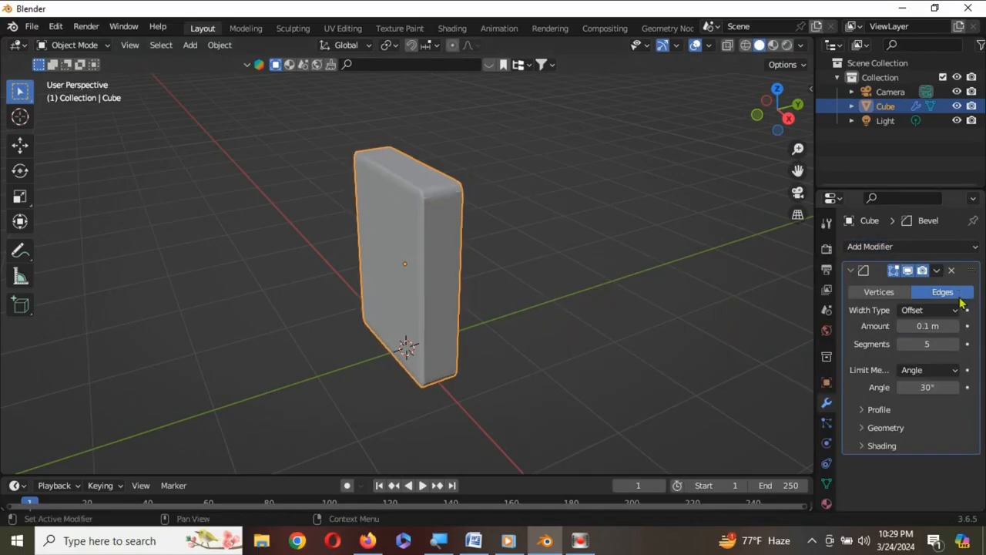
Set the bevel amount to 0.05 m and apply the Bevel modifier to the block
{"action": "scroll", "coordinate": [422, 213], "scroll_direction": "up", "scroll_amount": 3}
{"action": "middle_click_drag", "start_coordinate": [512, 189], "coordinate": [491, 344], "text": "shift"}
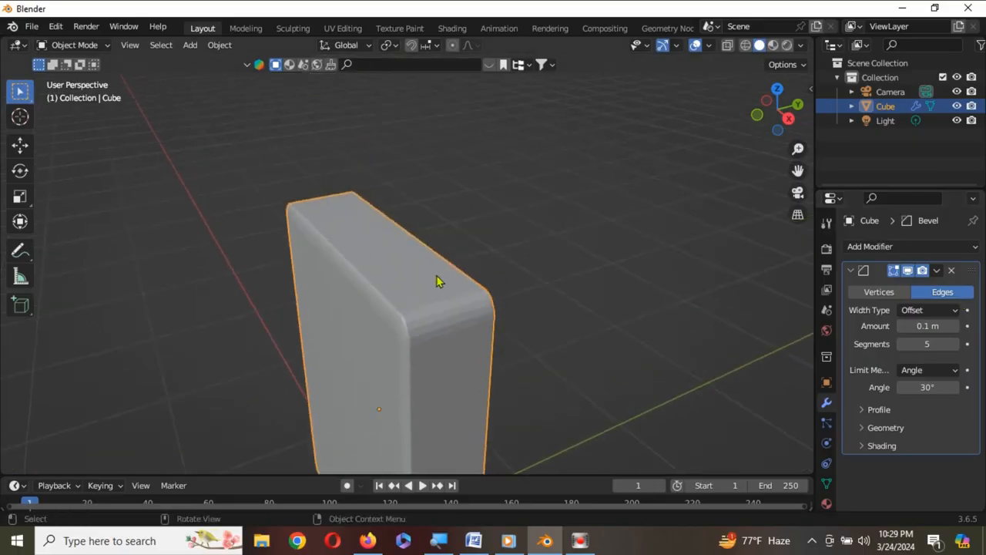
{"action": "left_click", "coordinate": [932, 326]}
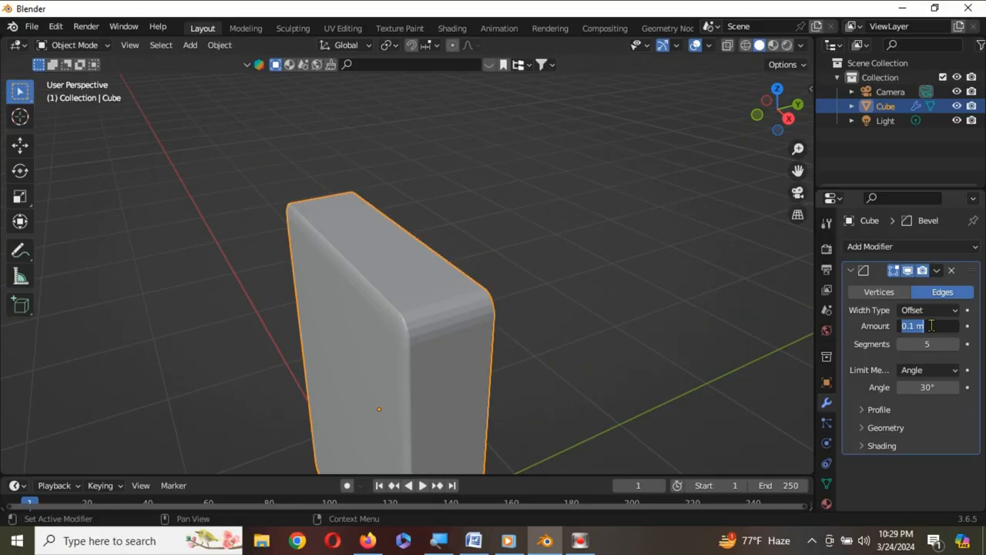
{"action": "type", "text": "0.05"}
{"action": "key", "text": "Return"}
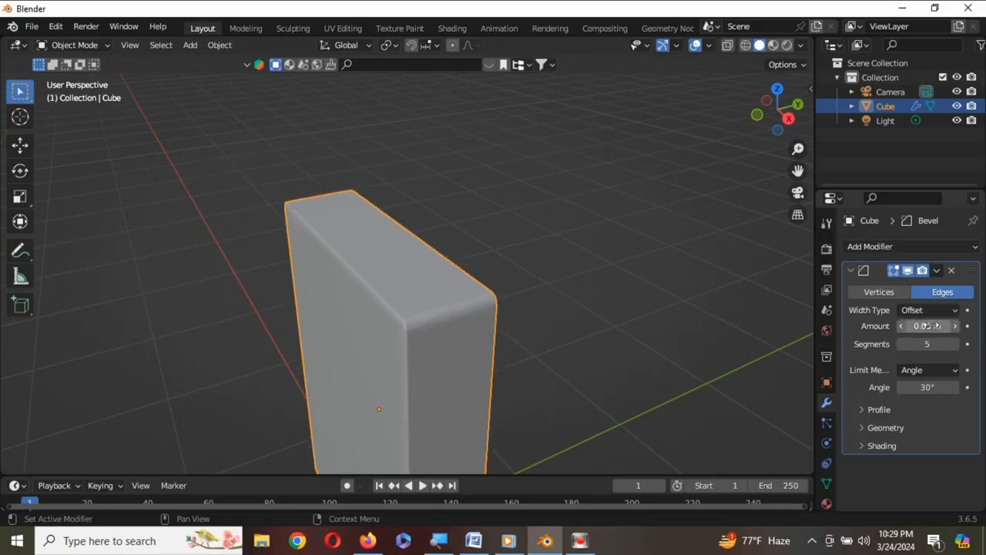
{"action": "left_click", "coordinate": [936, 269]}
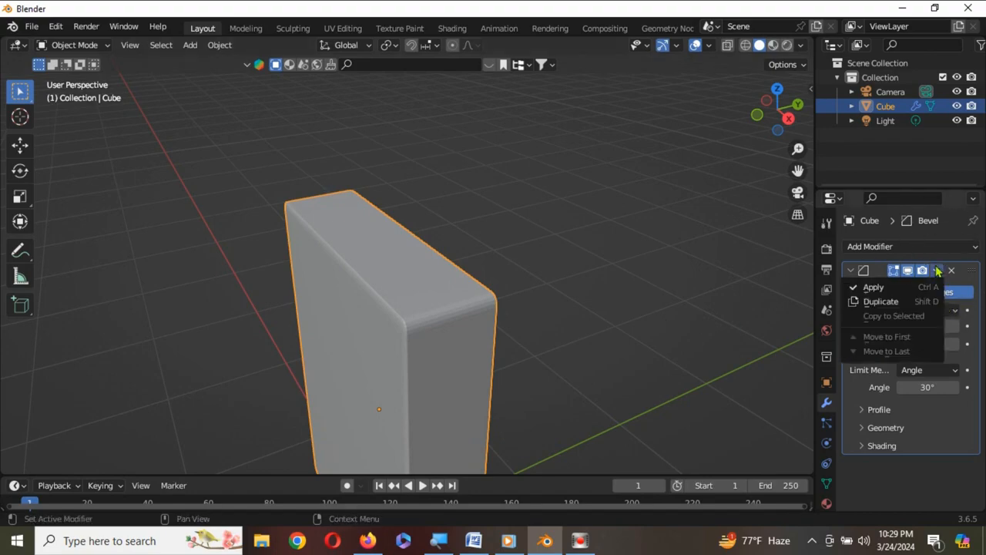
{"action": "left_click", "coordinate": [874, 288]}
Shade the beveled block smooth
{"action": "mouse_move", "coordinate": [577, 316]}
{"action": "middle_mouse_down"}
{"action": "mouse_move", "coordinate": [535, 326]}
{"action": "mouse_move", "coordinate": [565, 303]}
{"action": "middle_mouse_up"}
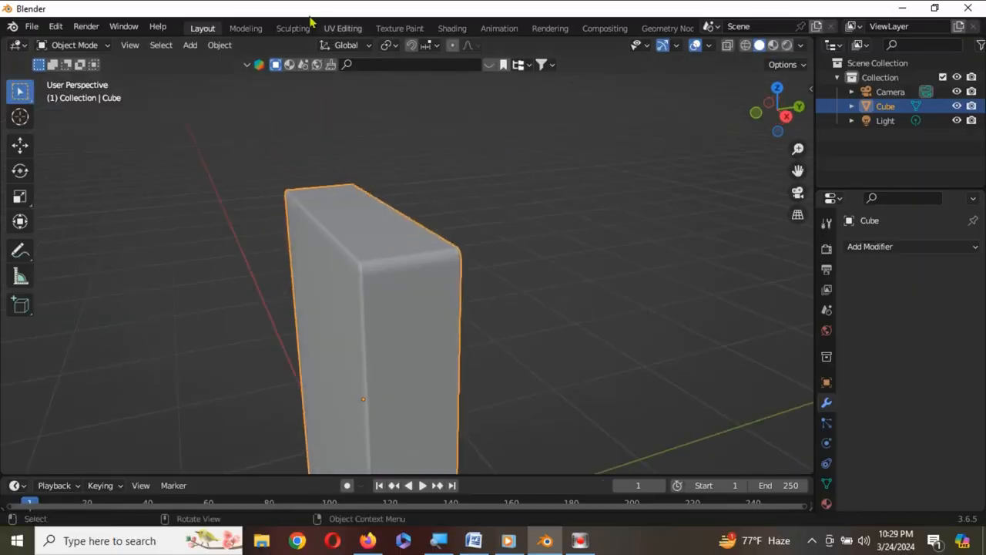
{"action": "left_click", "coordinate": [215, 50]}
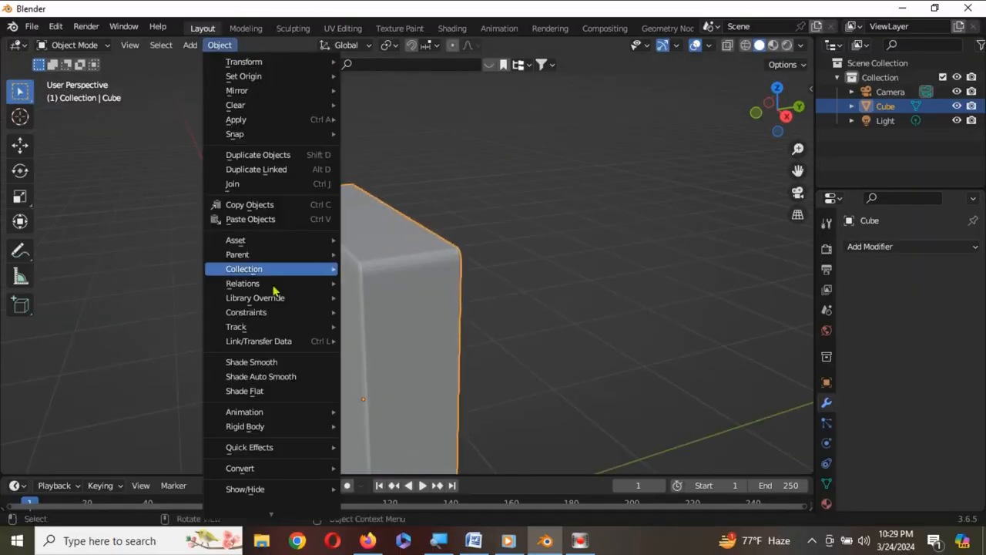
{"action": "left_click", "coordinate": [278, 367]}
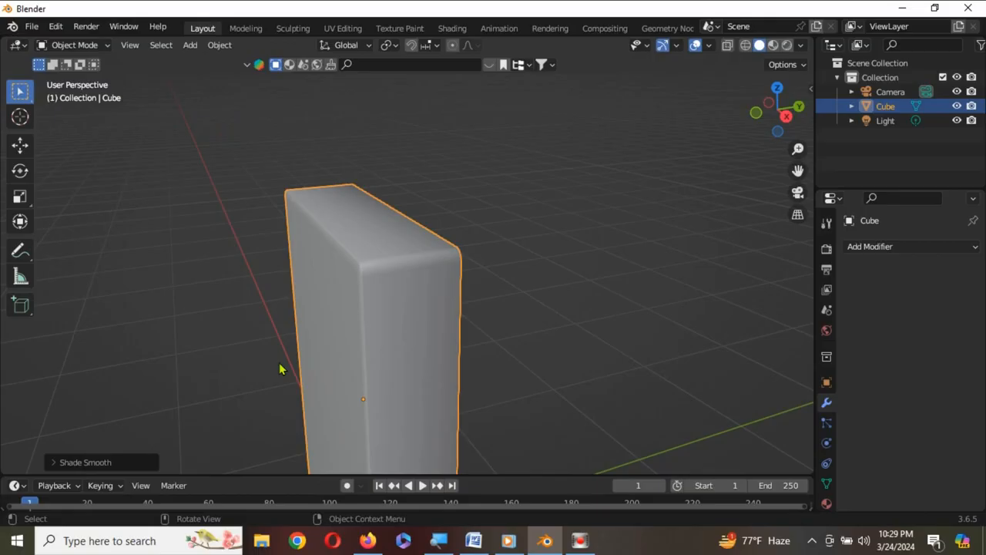
Add a plane mesh at the block's base and scale it up into a large floor extending well beyond the block
{"action": "middle_click_drag", "start_coordinate": [439, 310], "coordinate": [518, 297]}
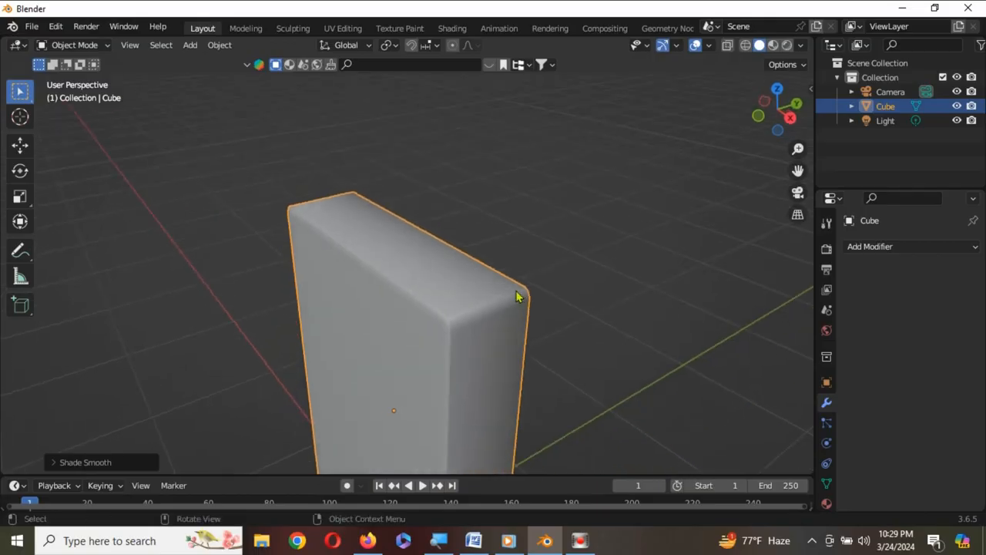
{"action": "scroll", "coordinate": [517, 293], "scroll_direction": "down", "scroll_amount": 6}
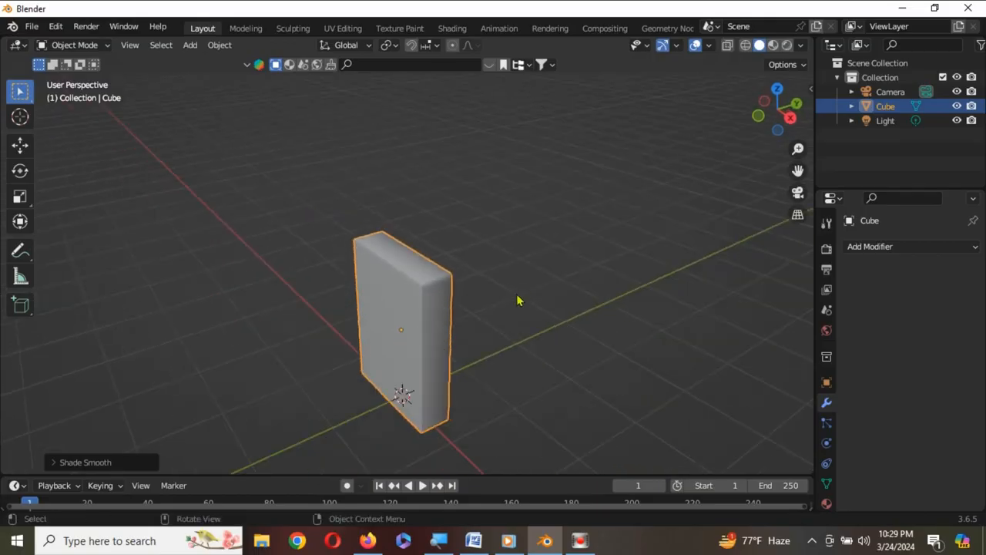
{"action": "scroll", "coordinate": [530, 295], "scroll_direction": "down", "scroll_amount": 3}
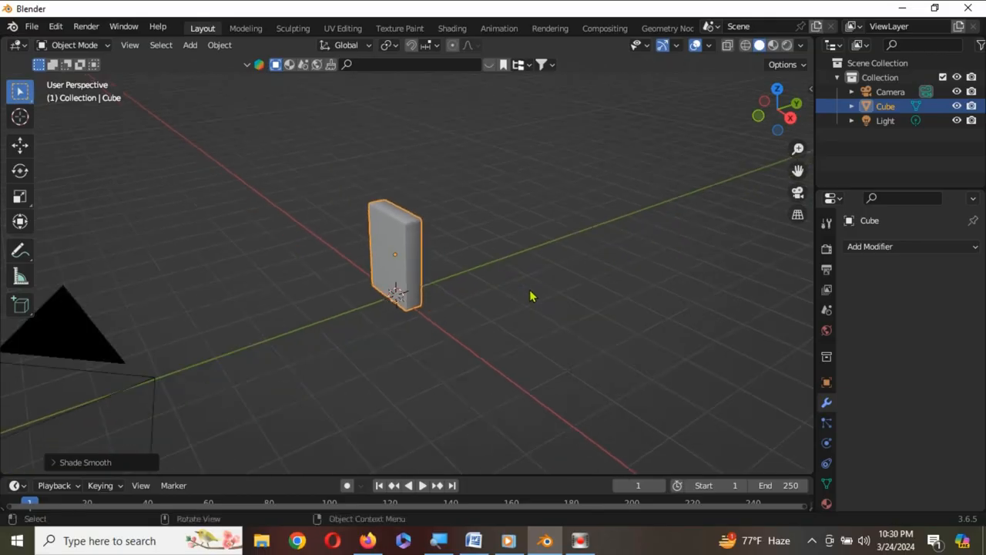
{"action": "key", "text": "shift+a"}
{"action": "mouse_move", "coordinate": [549, 232]}
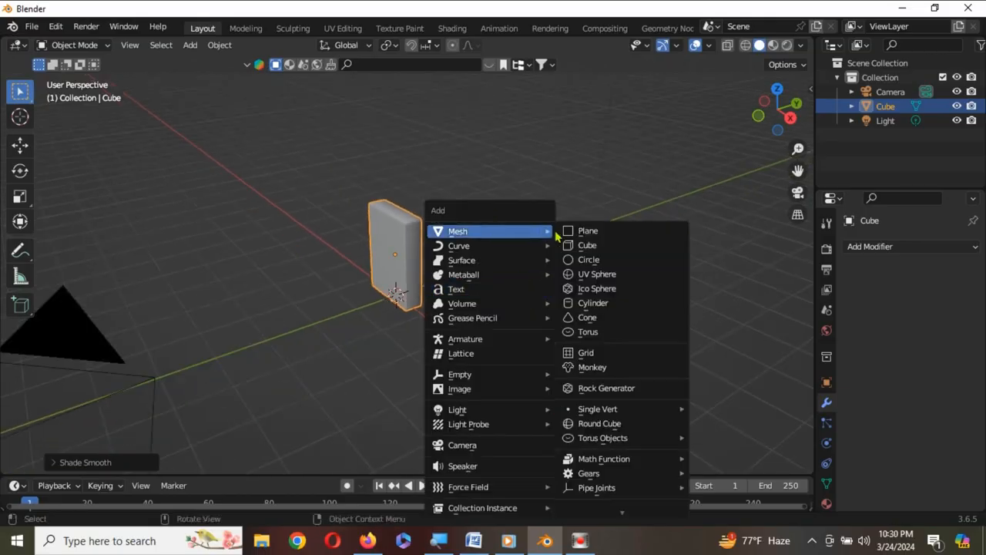
{"action": "left_click", "coordinate": [588, 230]}
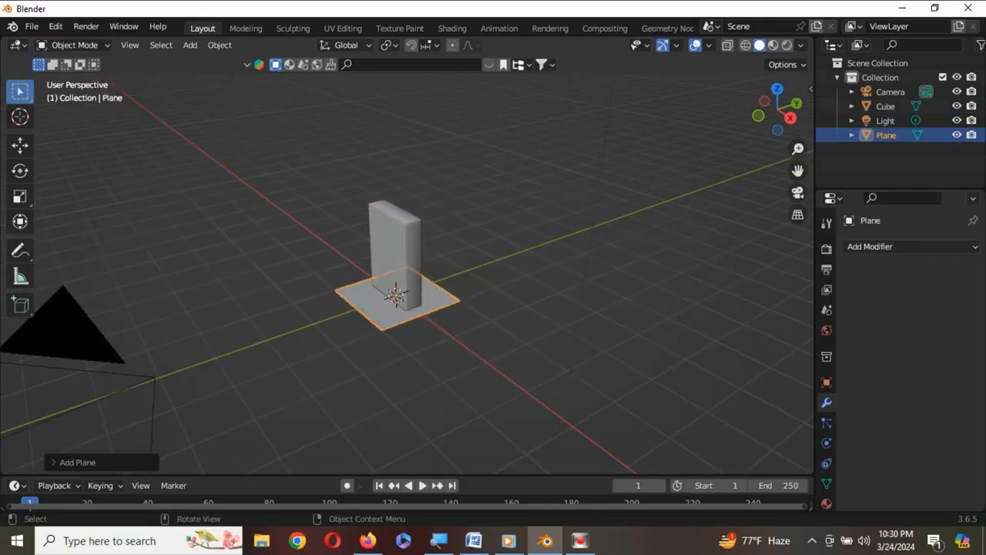
{"action": "key", "text": "s"}
{"action": "left_click", "coordinate": [768, 414]}
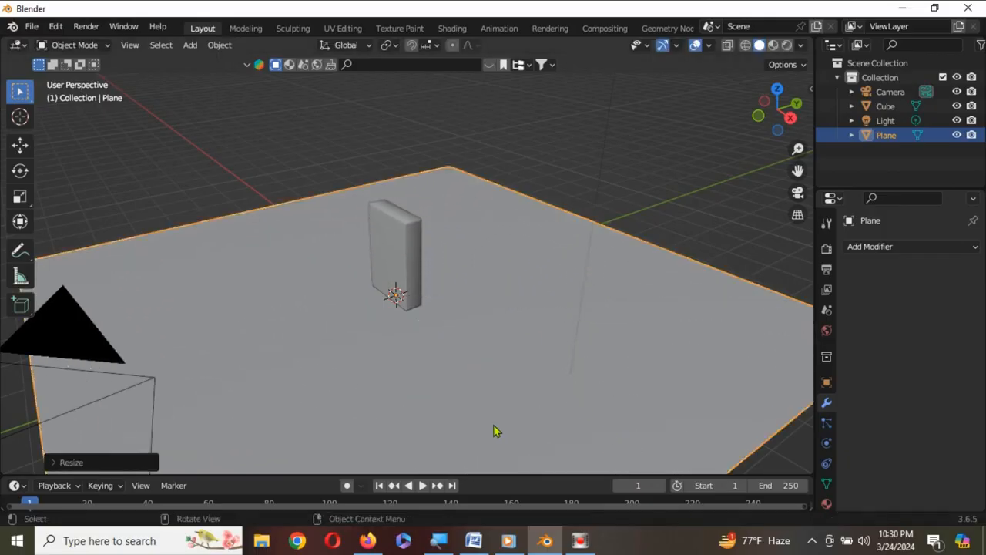
Add a Path curve at the centre of the floor plane, beneath the block
{"action": "middle_click_drag", "start_coordinate": [496, 337], "coordinate": [471, 367]}
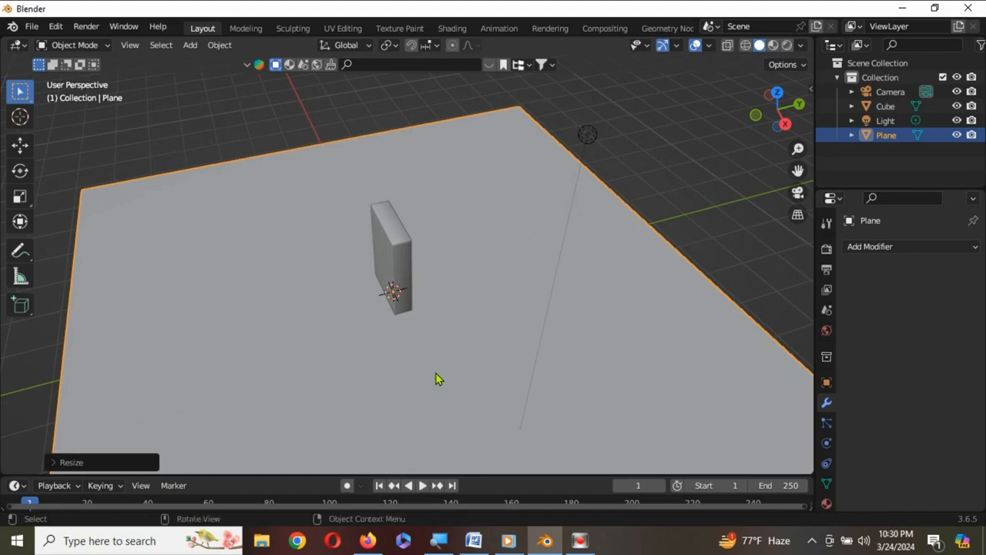
{"action": "key", "text": "KP_7"}
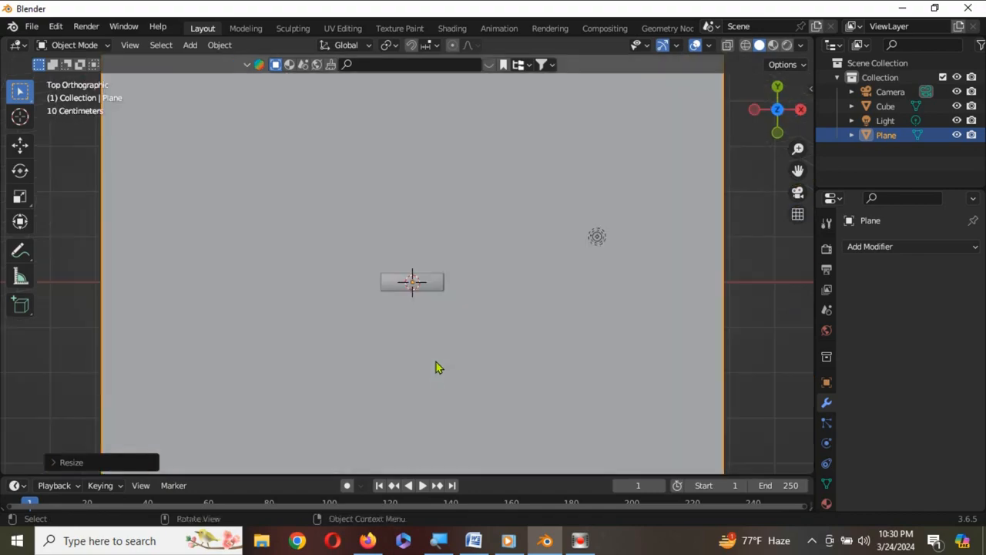
{"action": "key", "text": "shift+a"}
{"action": "left_click", "coordinate": [391, 246]}
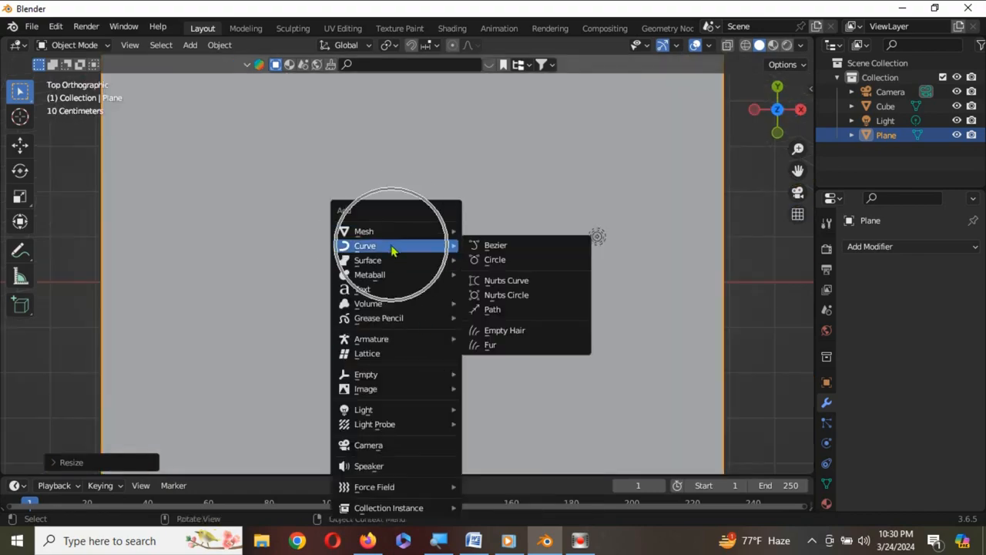
{"action": "left_click", "coordinate": [521, 310]}
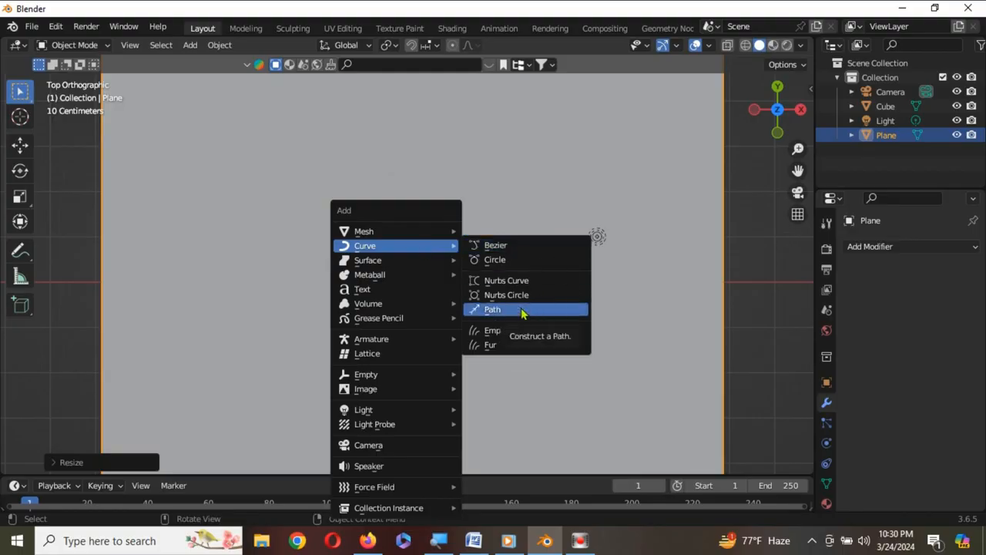
{"action": "left_click", "coordinate": [522, 311]}
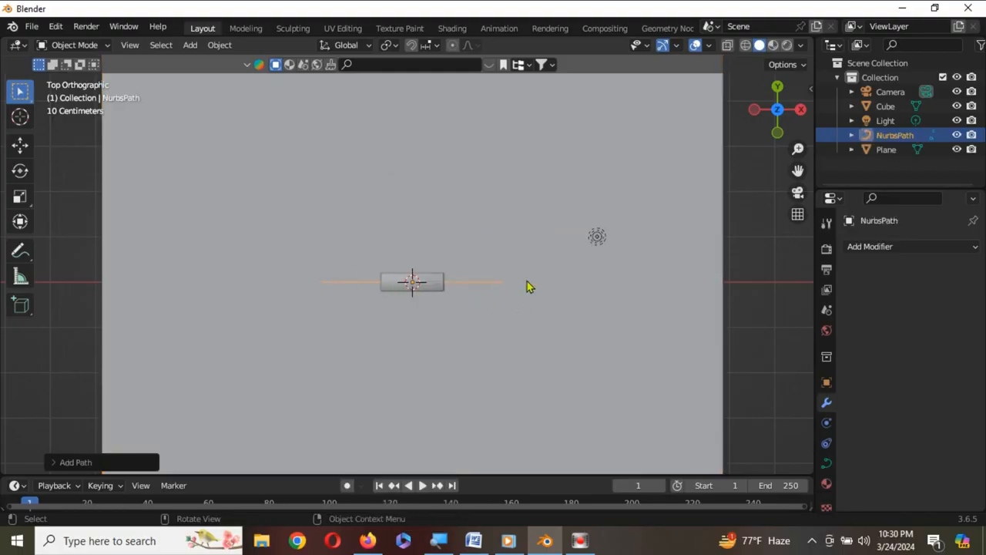
Rotate the path 90° around the Z axis so it runs perpendicular to the block's wide face
{"action": "key", "text": "r"}
{"action": "key", "text": "z"}
{"action": "key", "text": "0"}
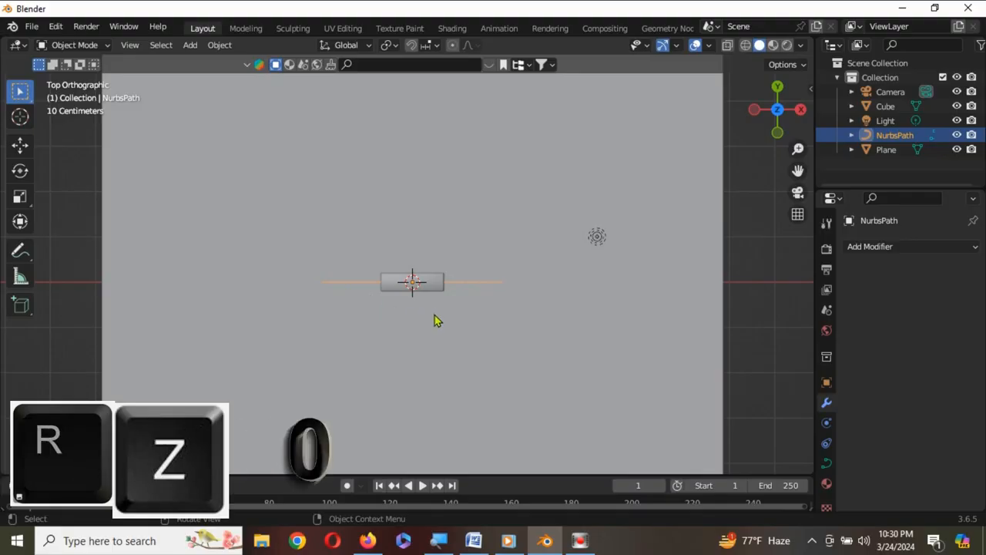
{"action": "key", "text": "r"}
{"action": "key", "text": "z"}
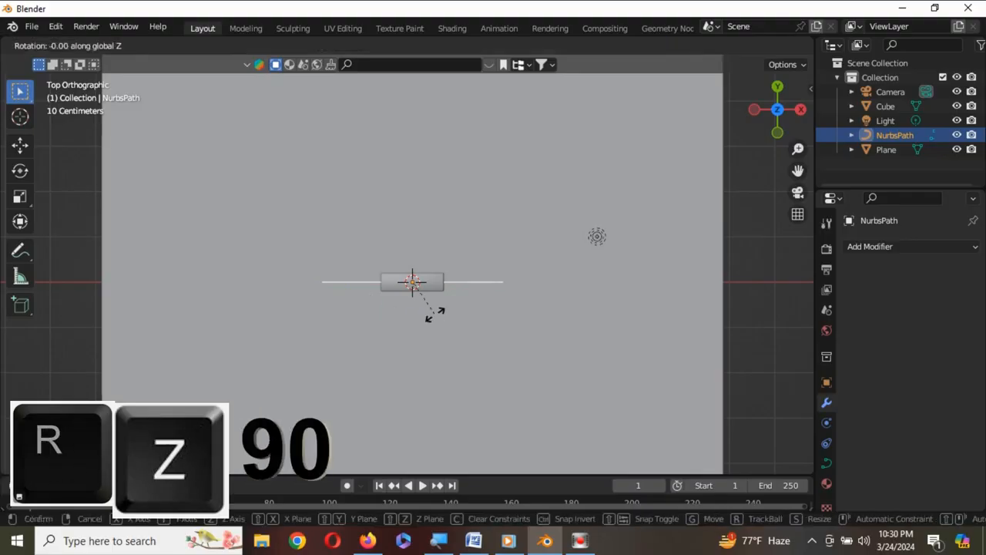
{"action": "key", "text": "9"}
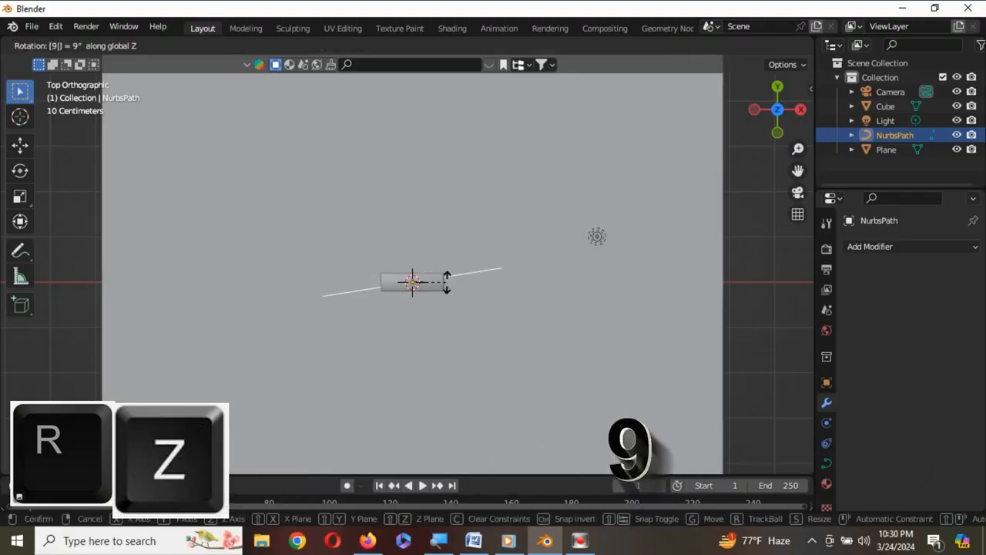
{"action": "key", "text": "0"}
{"action": "key", "text": "Return"}
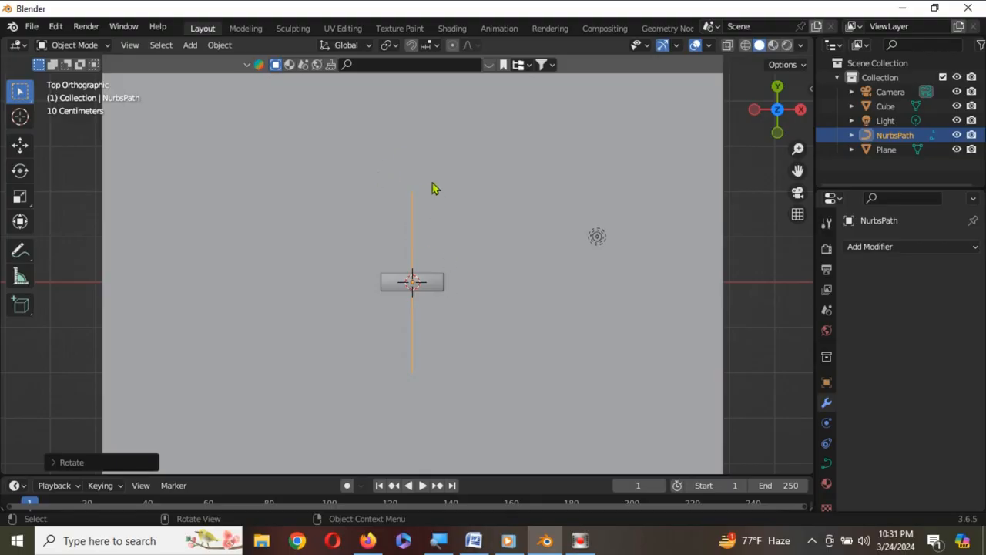
Edit the path curve and extrude its +Y end point straight outward along Y to lengthen it
{"action": "key", "text": "Tab"}
{"action": "key", "text": "e"}
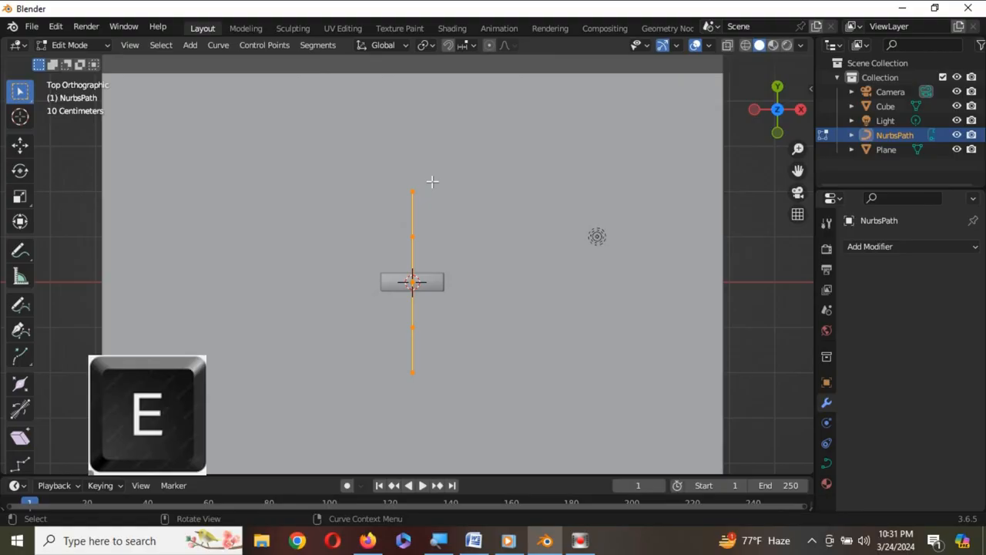
{"action": "left_click_drag", "start_coordinate": [389, 192], "coordinate": [431, 212]}
{"action": "left_click_drag", "start_coordinate": [359, 156], "coordinate": [451, 212]}
{"action": "key", "text": "e"}
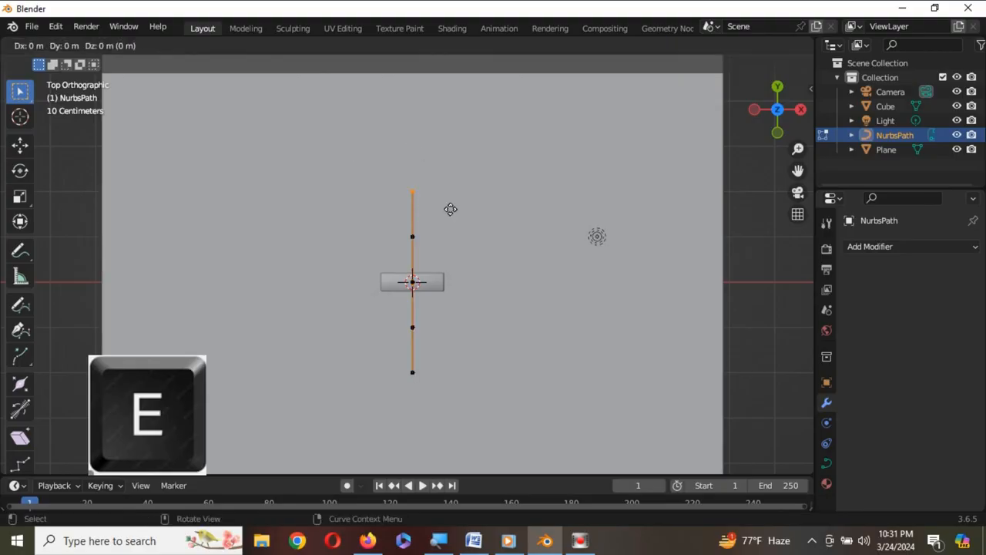
{"action": "left_click", "coordinate": [451, 127]}
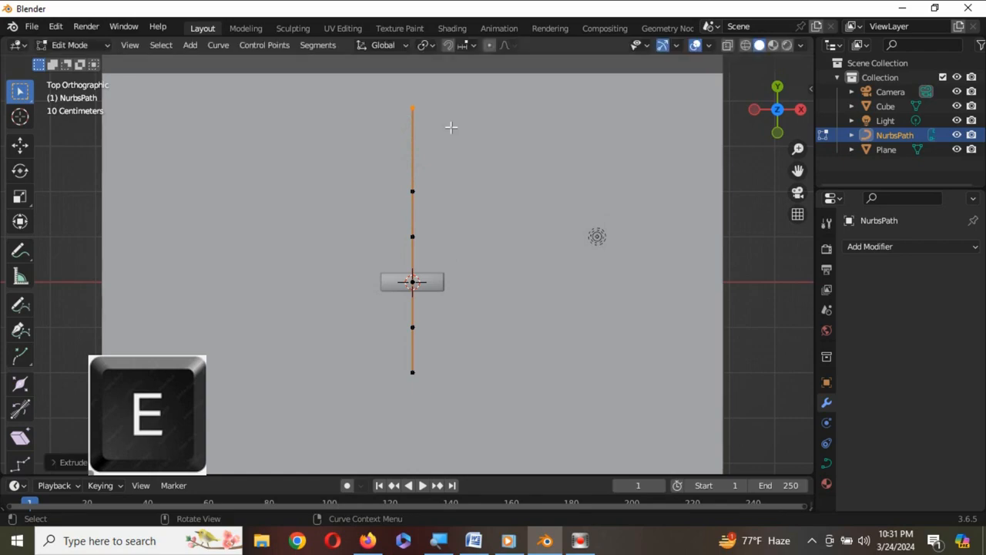
Extrude five more points from the path's end, two toward -X and three back toward -Y, forming an inverted U
{"action": "key", "text": "e"}
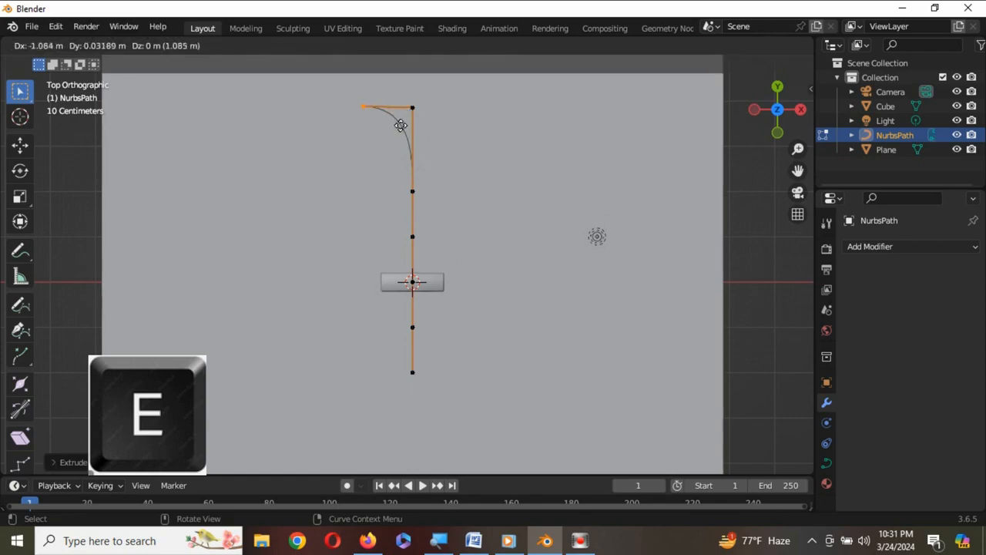
{"action": "left_click", "coordinate": [388, 128]}
{"action": "key", "text": "e"}
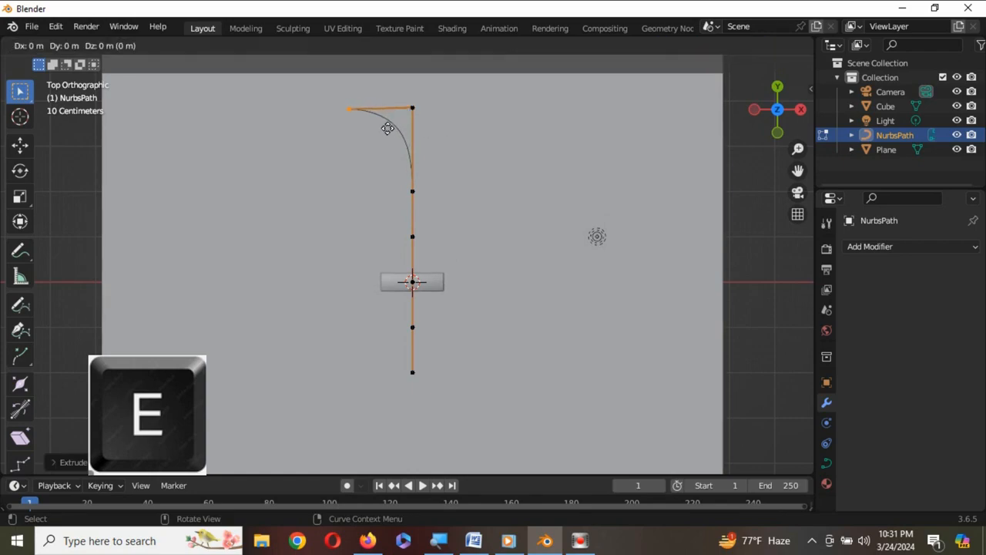
{"action": "left_click", "coordinate": [302, 130]}
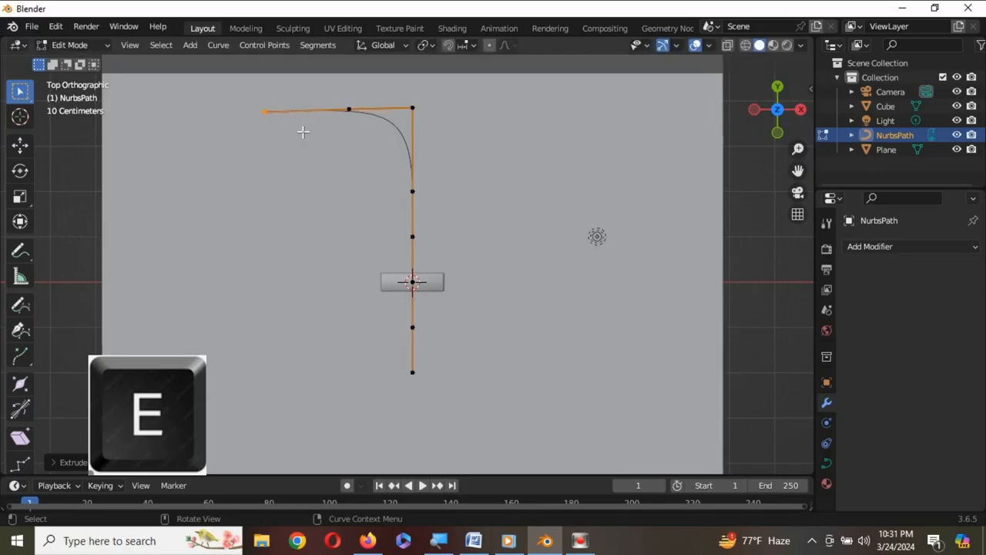
{"action": "key", "text": "e"}
{"action": "left_click", "coordinate": [288, 206]}
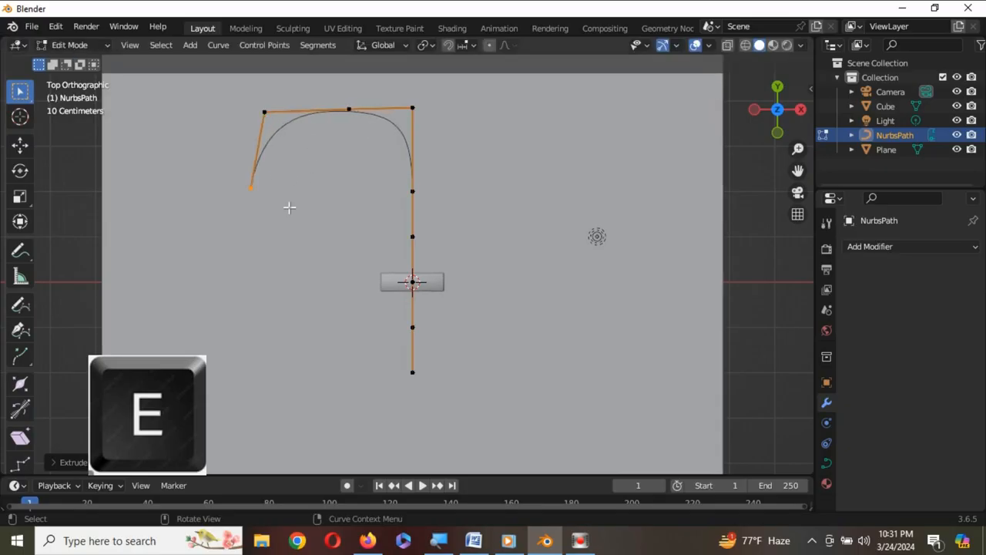
{"action": "key", "text": "e"}
{"action": "left_click", "coordinate": [273, 293]}
{"action": "key", "text": "e"}
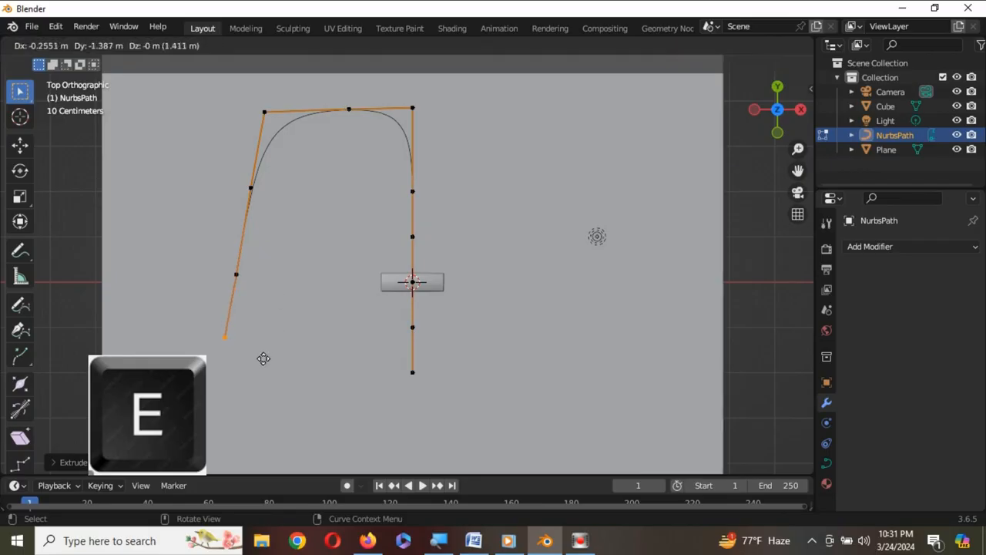
{"action": "left_click", "coordinate": [261, 380]}
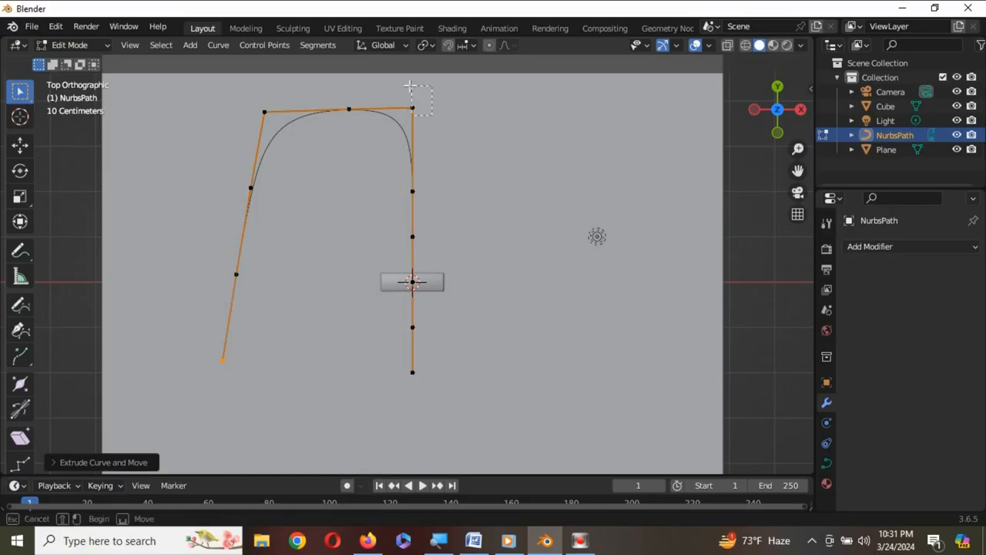
Move the path's corner point above the block slightly inward and shift its two starting points slightly toward -Y, then finish editing the curve
{"action": "left_click", "coordinate": [413, 116]}
{"action": "key", "text": "g"}
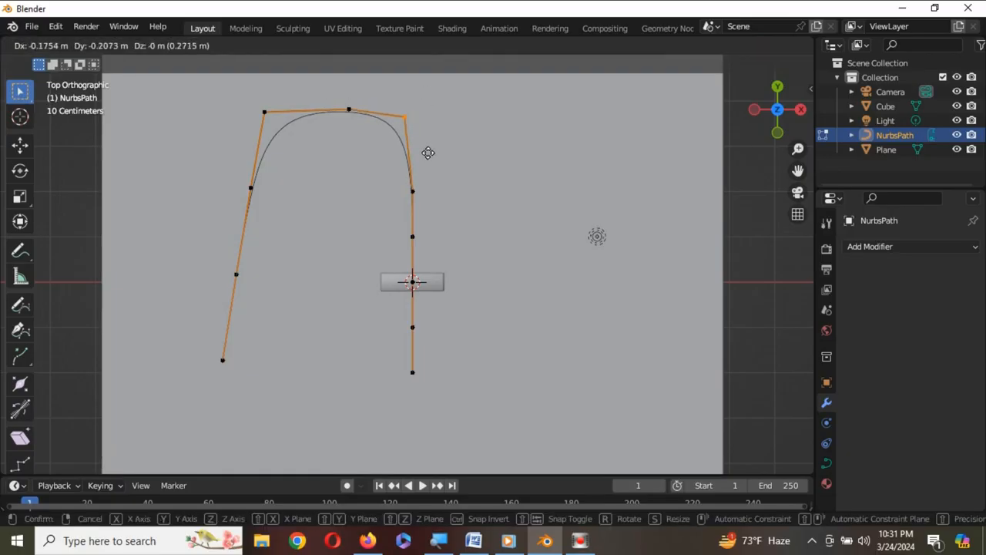
{"action": "left_click", "coordinate": [397, 163]}
{"action": "left_click_drag", "start_coordinate": [385, 312], "coordinate": [449, 384]}
{"action": "key", "text": "g"}
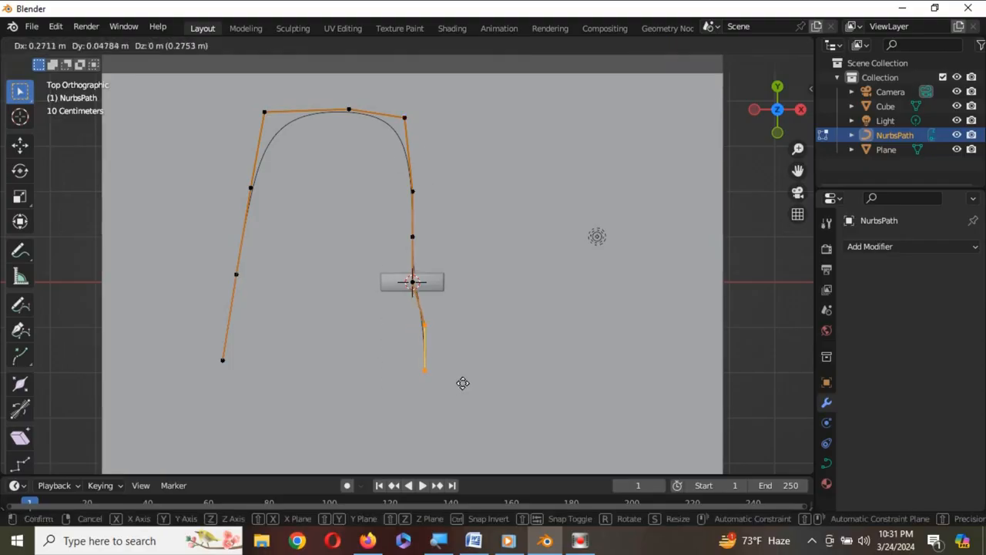
{"action": "left_click", "coordinate": [449, 392]}
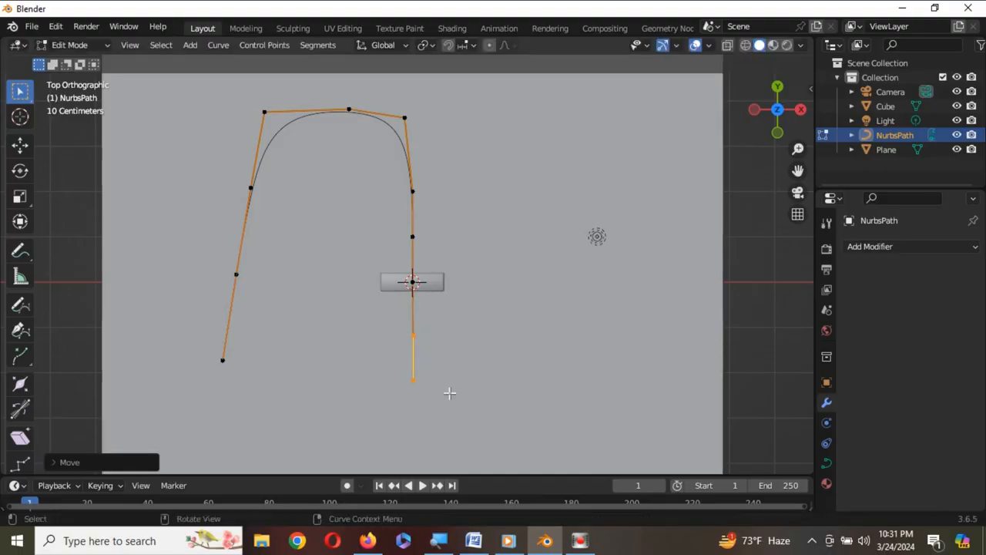
{"action": "key", "text": "Tab"}
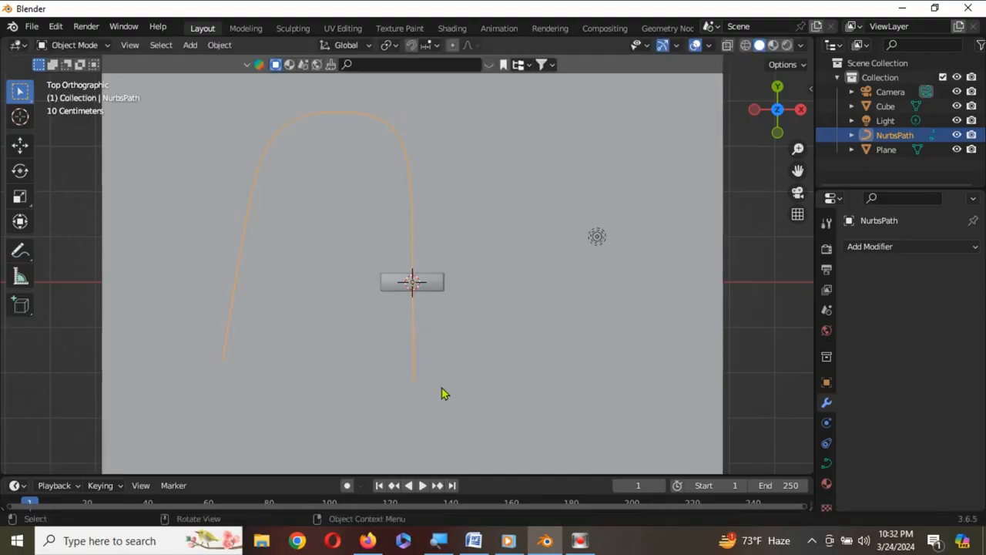
Scale the path and the floor plane together, ending slightly smaller than their original size
{"action": "left_click", "coordinate": [382, 363], "text": "shift"}
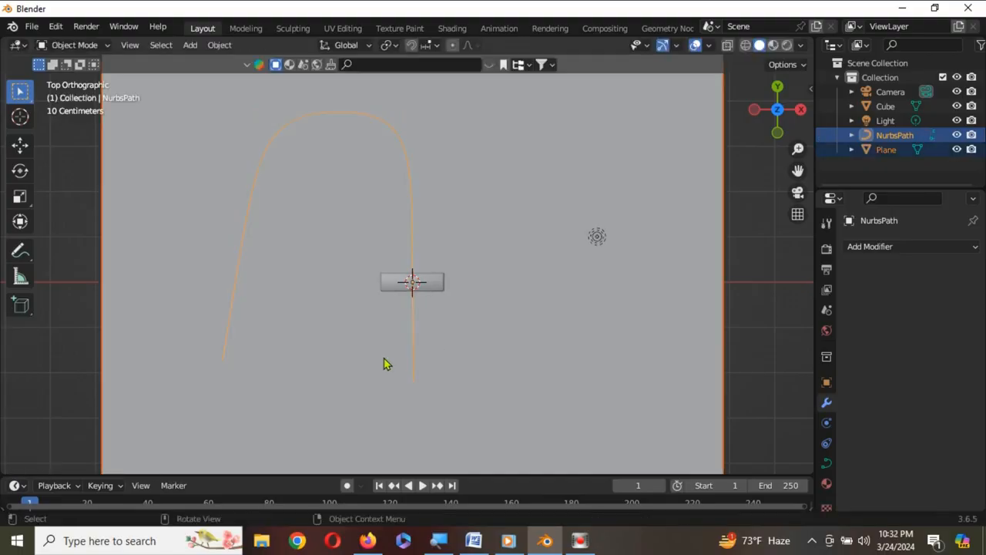
{"action": "key", "text": "s"}
{"action": "left_click", "coordinate": [426, 377]}
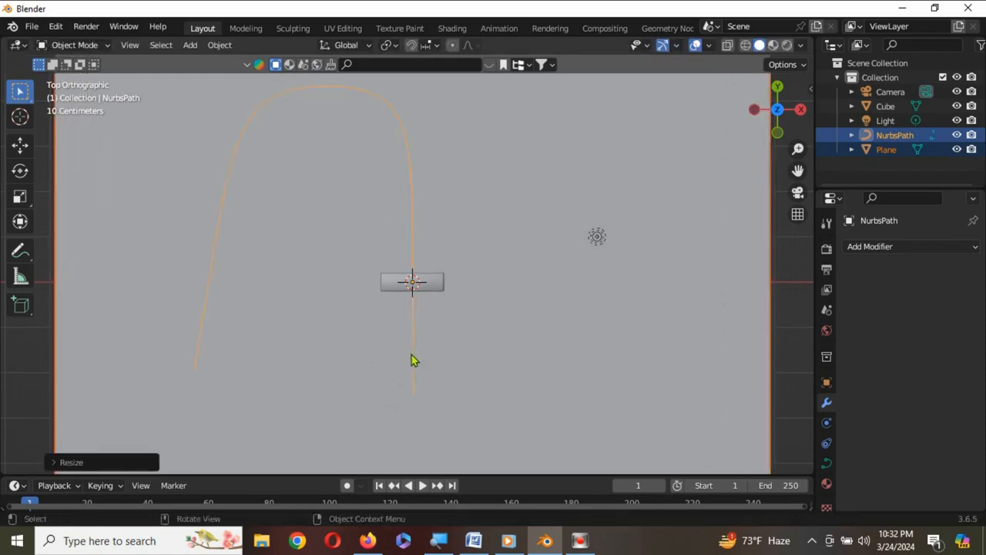
{"action": "left_click_drag", "start_coordinate": [465, 418], "coordinate": [378, 376]}
{"action": "key", "text": "s"}
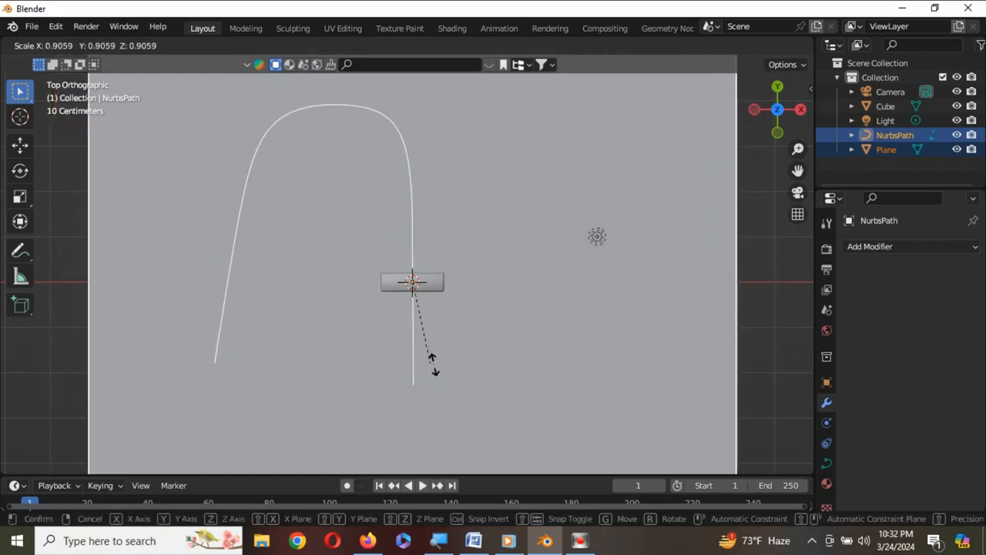
{"action": "left_click", "coordinate": [480, 340]}
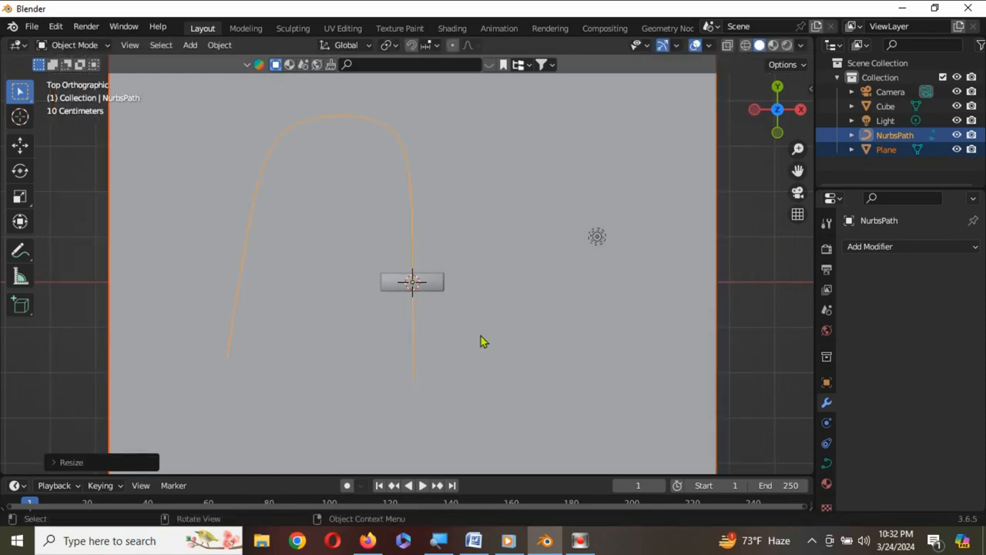
Move only the floor plane toward -X and slightly toward +Y so it sits more centrally beneath the curved path
{"action": "left_click", "coordinate": [582, 297]}
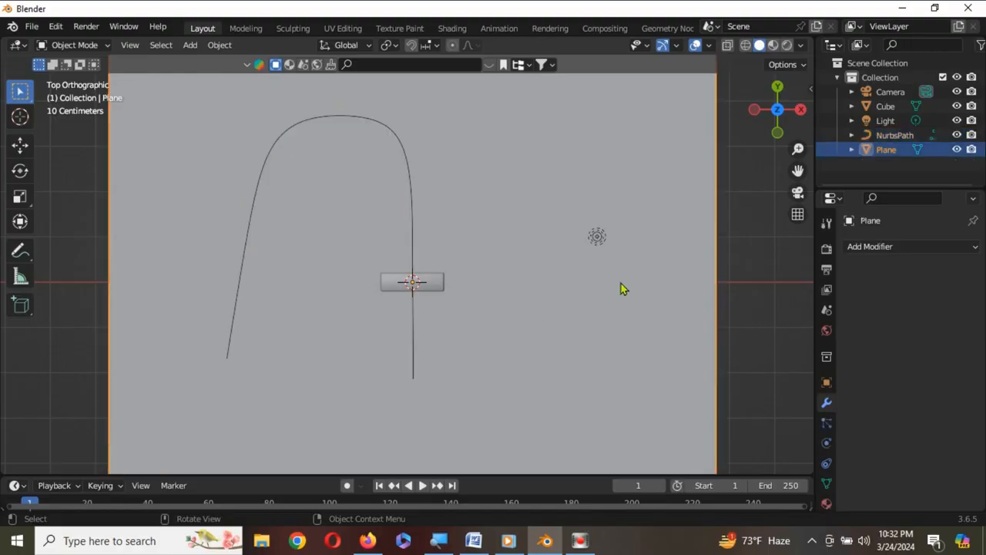
{"action": "key", "text": "g"}
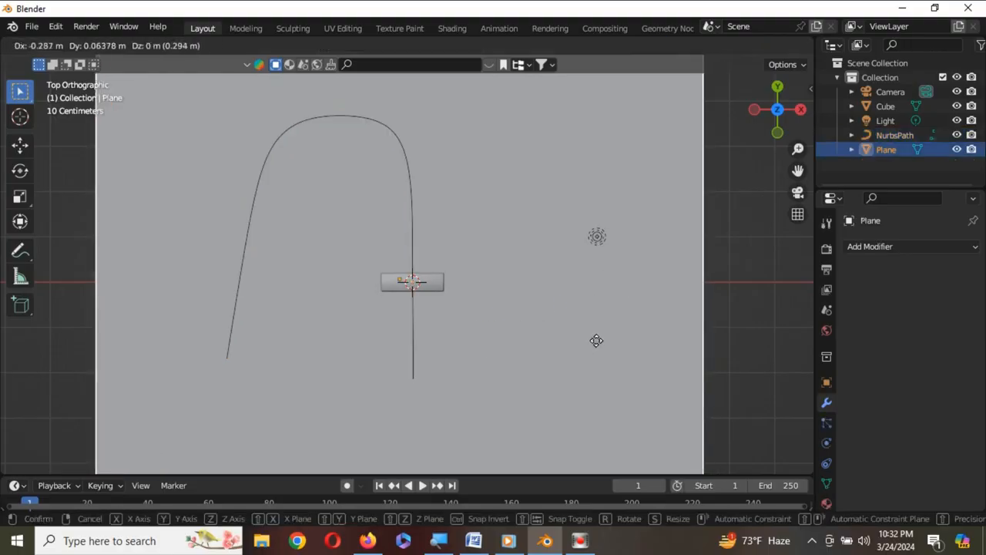
{"action": "left_click", "coordinate": [556, 328]}
{"action": "scroll", "coordinate": [558, 335], "scroll_direction": "down", "scroll_amount": 2}
{"action": "scroll", "coordinate": [558, 335], "scroll_direction": "down", "scroll_amount": 2}
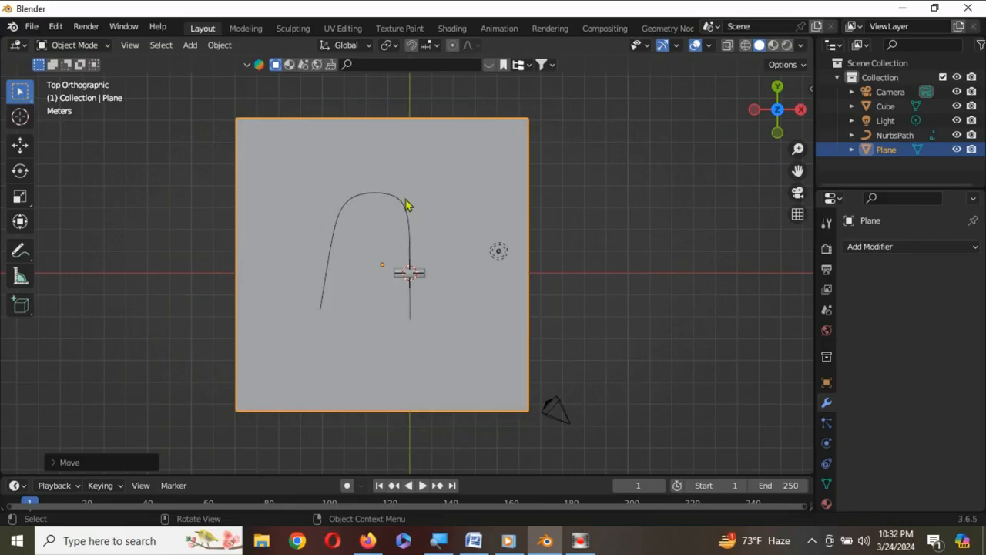
Nudge the path and floor plane together very slightly along the Y axis
{"action": "left_click_drag", "start_coordinate": [301, 162], "coordinate": [429, 224]}
{"action": "key", "text": "g"}
{"action": "key", "text": "y"}
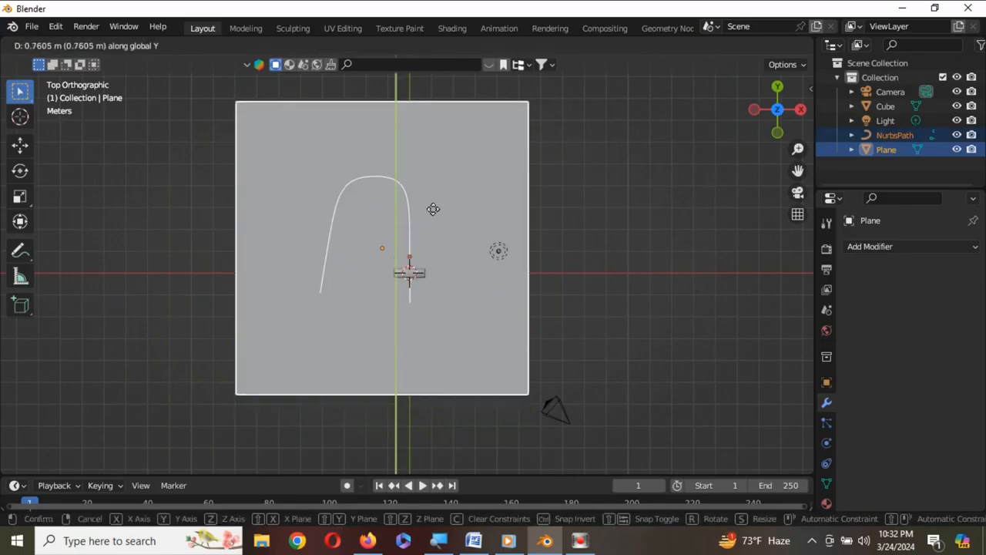
{"action": "left_click", "coordinate": [433, 229]}
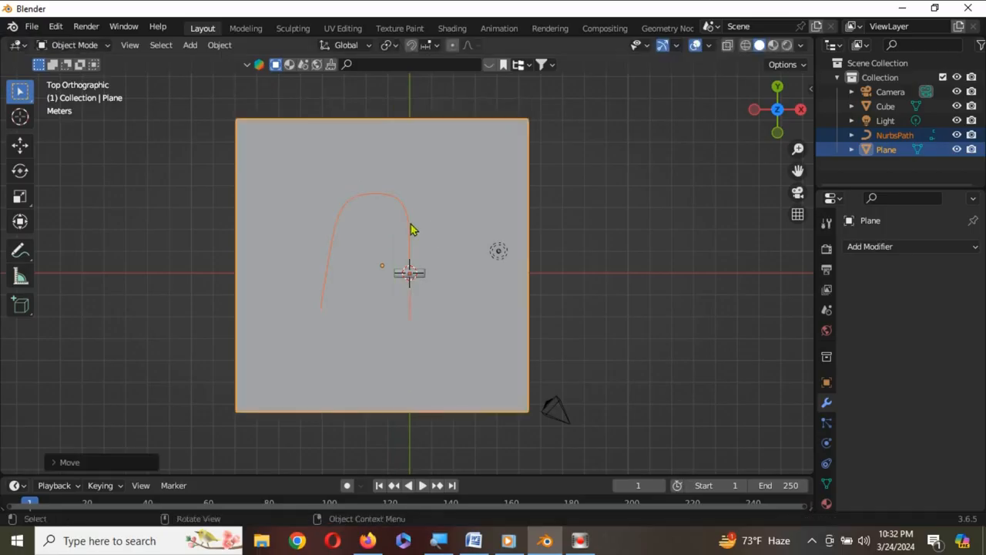
Enlarge the timeline area and set the animation's end frame to 350
{"action": "left_click", "coordinate": [353, 202]}
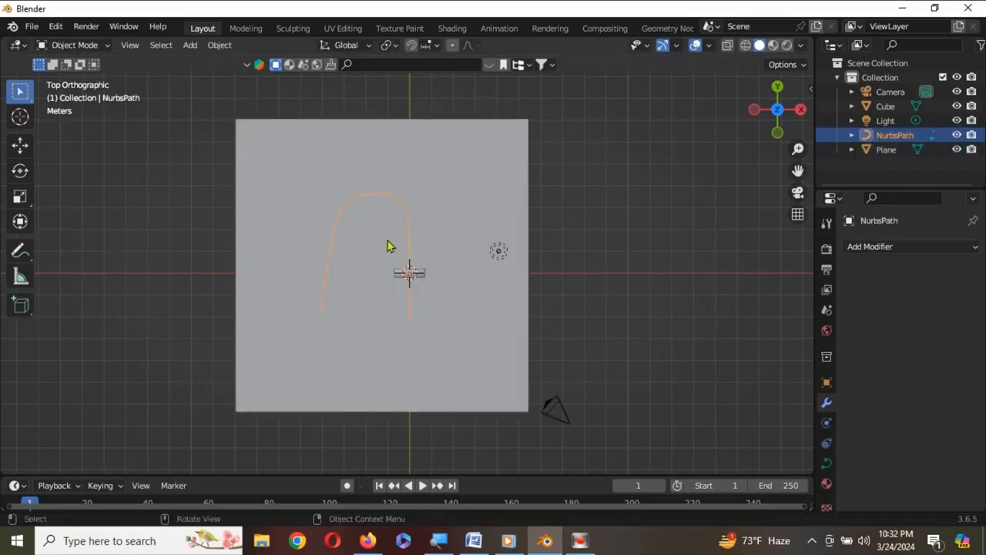
{"action": "middle_click_drag", "start_coordinate": [429, 339], "coordinate": [387, 272]}
{"action": "scroll", "coordinate": [472, 316], "scroll_direction": "up", "scroll_amount": 2}
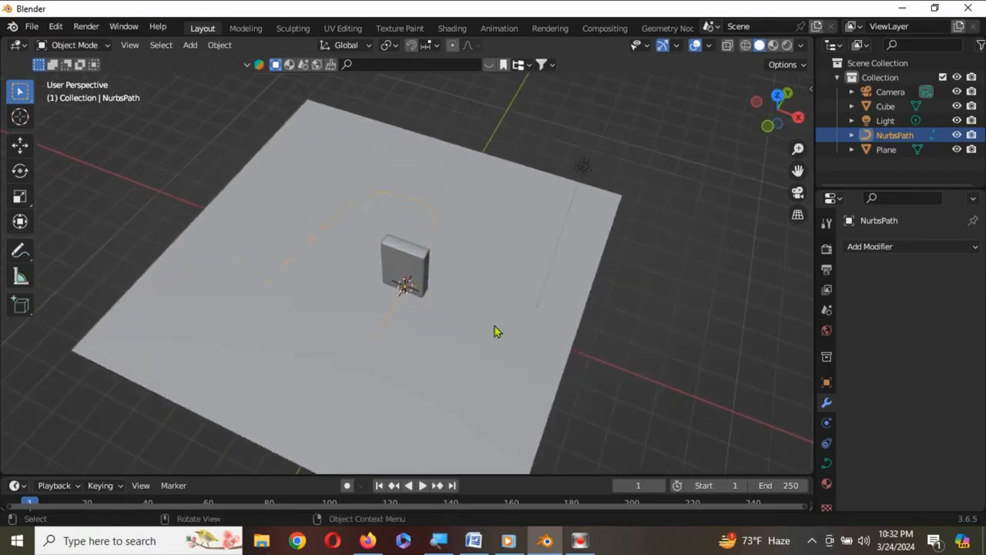
{"action": "left_click_drag", "start_coordinate": [514, 474], "coordinate": [514, 433]}
{"action": "left_click", "coordinate": [781, 443]}
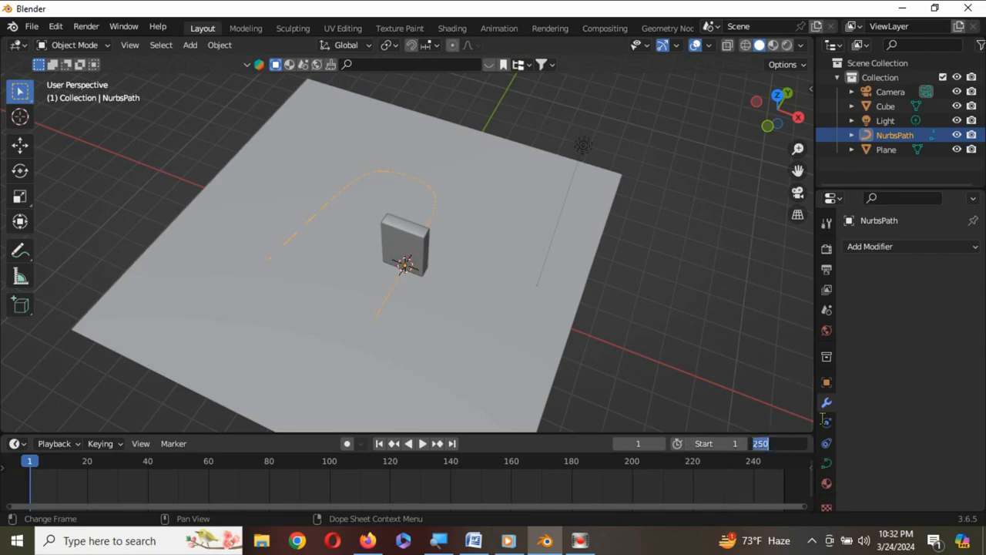
{"action": "type", "text": "350"}
{"action": "key", "text": "Return"}
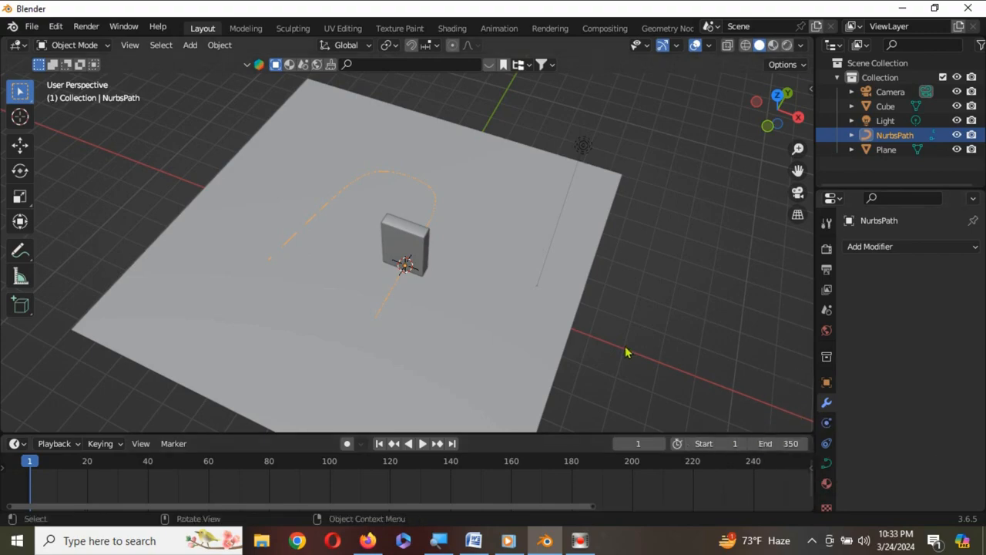
Add rigid body physics to the beveled block, keeping its type as Active
{"action": "left_click", "coordinate": [406, 232]}
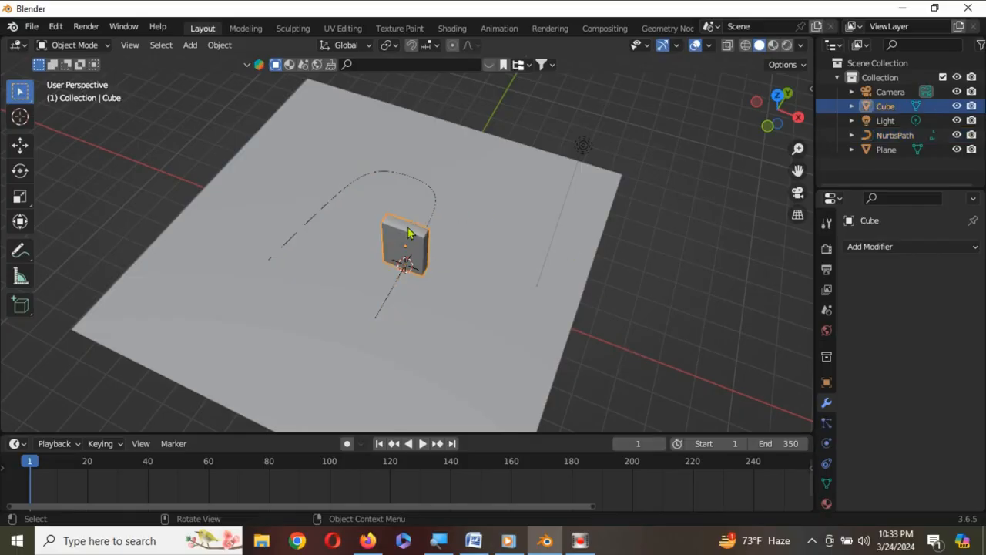
{"action": "scroll", "coordinate": [409, 233], "scroll_direction": "up", "scroll_amount": 2}
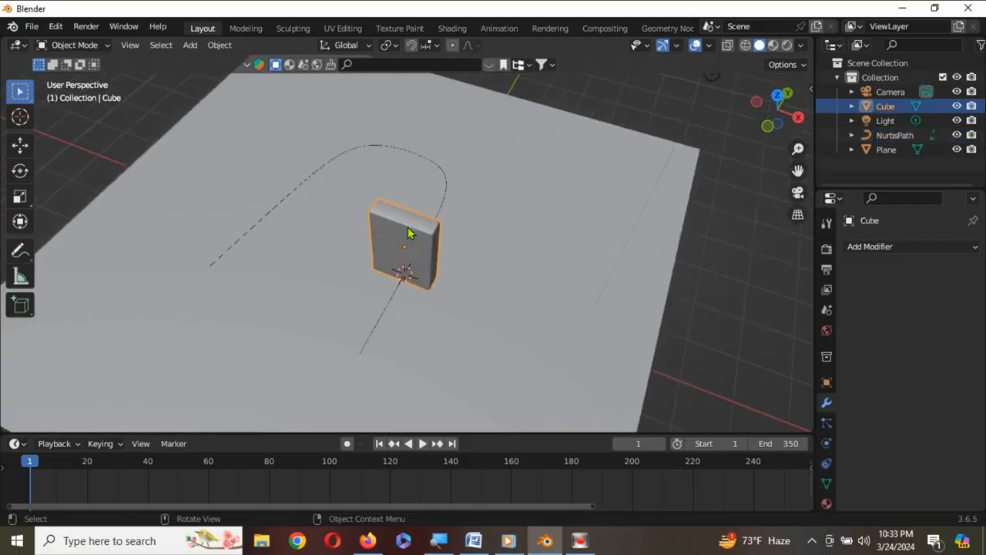
{"action": "left_click", "coordinate": [827, 444]}
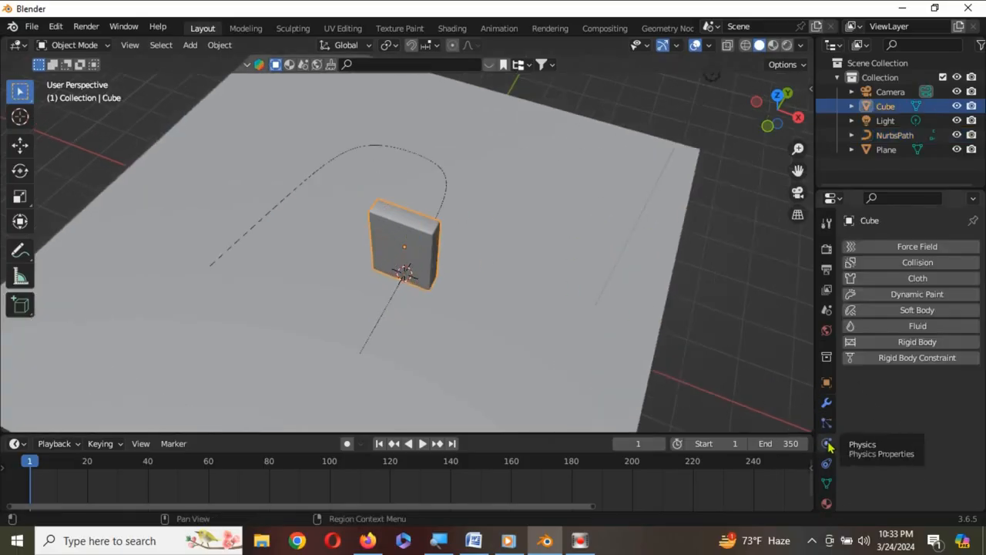
{"action": "left_click", "coordinate": [896, 344]}
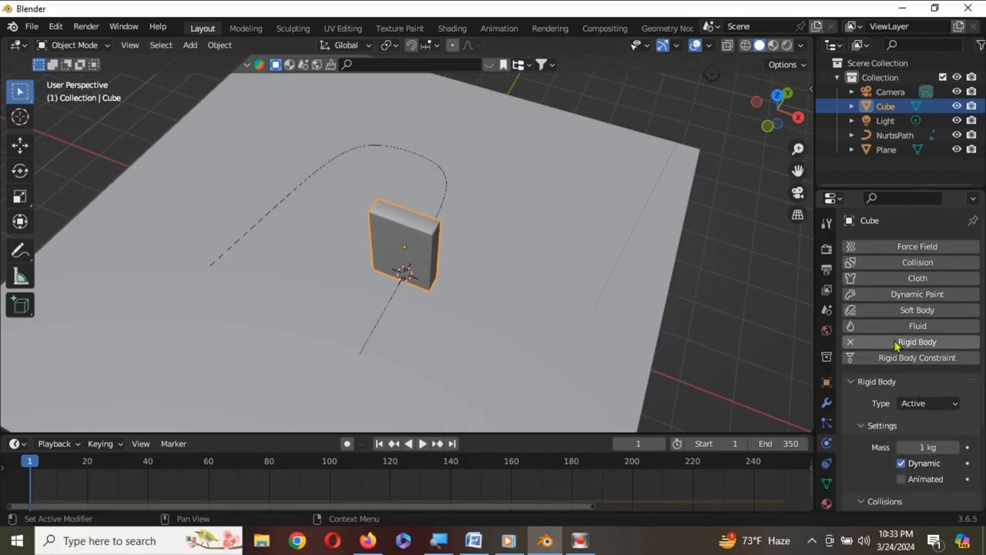
{"action": "left_click", "coordinate": [926, 404]}
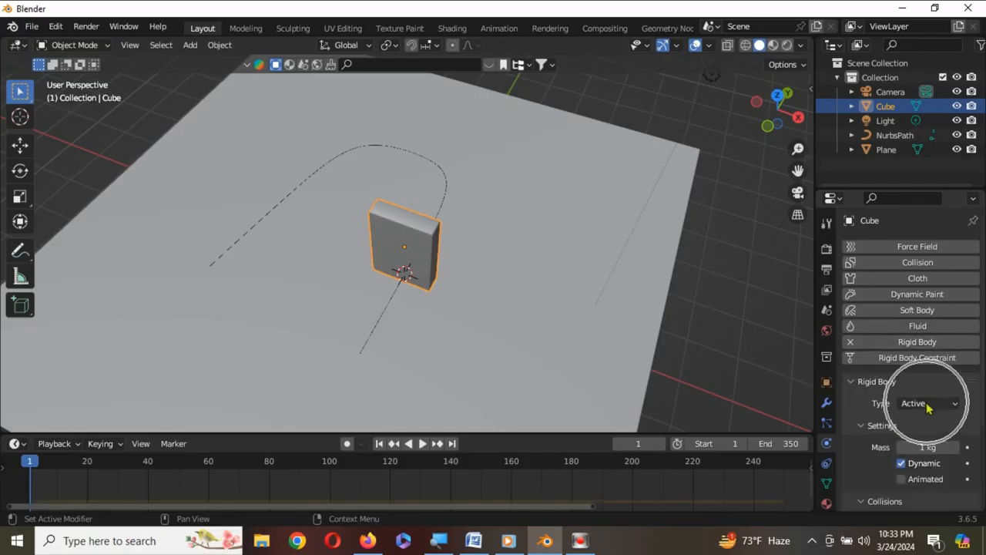
{"action": "left_click", "coordinate": [928, 407]}
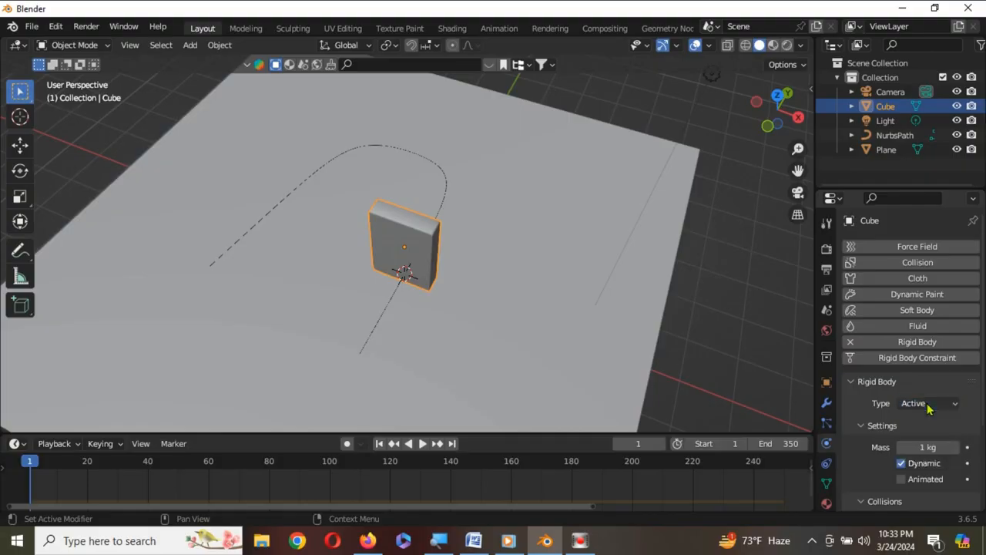
Add rigid body physics to the floor plane and set its type to Passive
{"action": "left_click", "coordinate": [563, 284]}
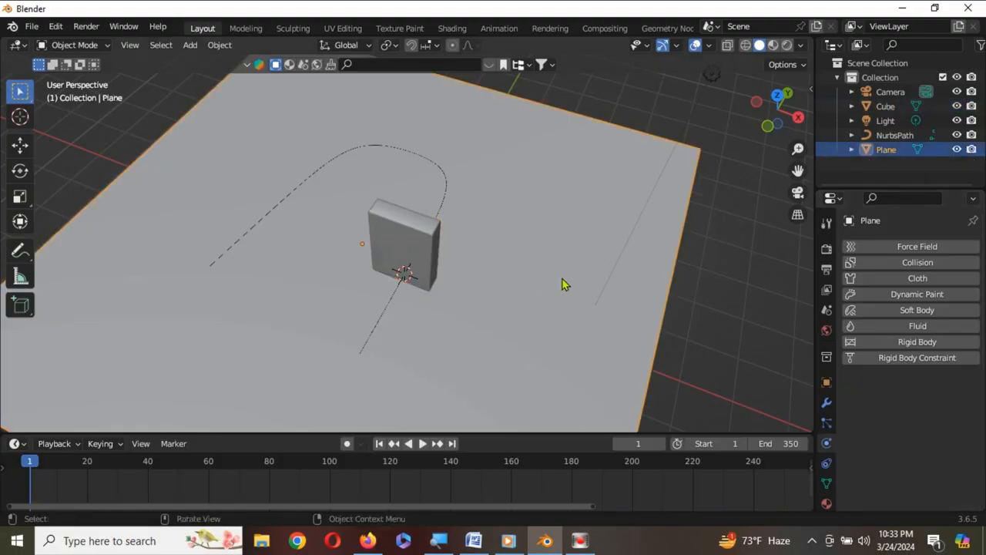
{"action": "left_click", "coordinate": [907, 343]}
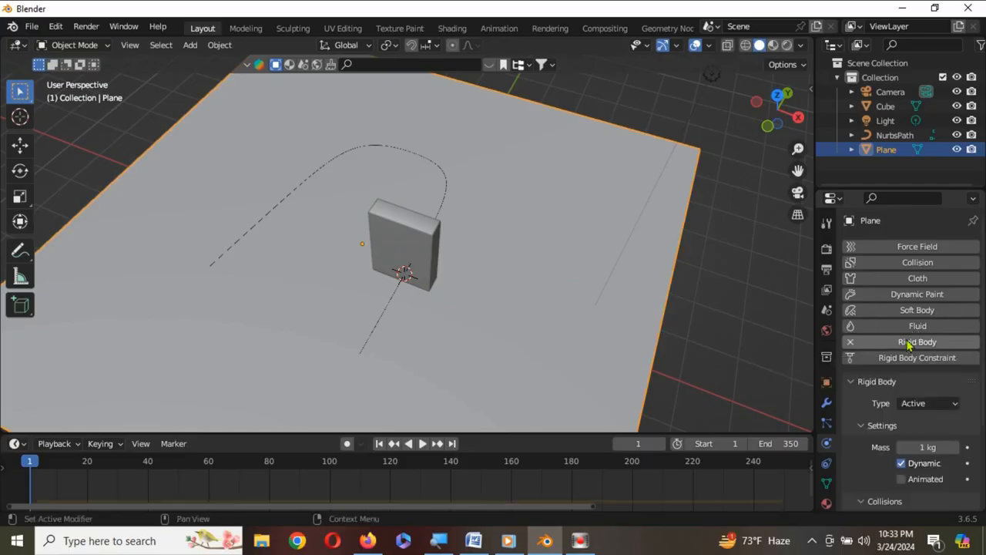
{"action": "left_click", "coordinate": [940, 406]}
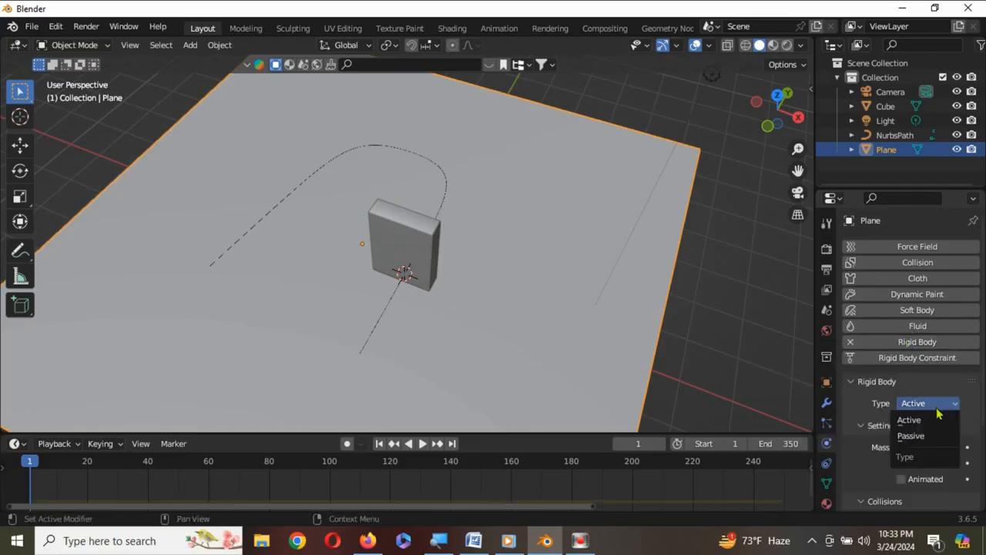
{"action": "left_click", "coordinate": [925, 436]}
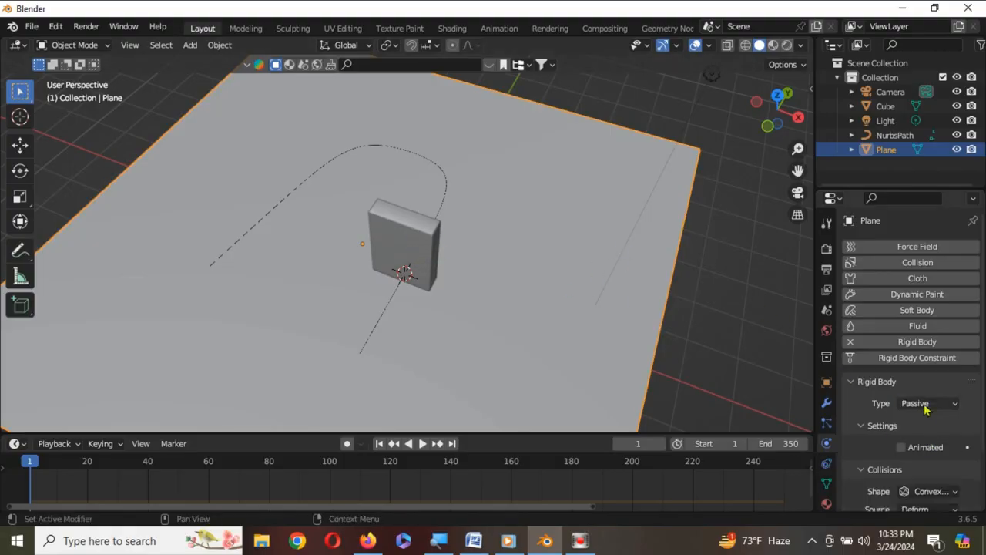
Test the floor plane as an Active rigid body by playing the simulation, ending back at frame 0
{"action": "middle_click_drag", "start_coordinate": [586, 265], "coordinate": [567, 282]}
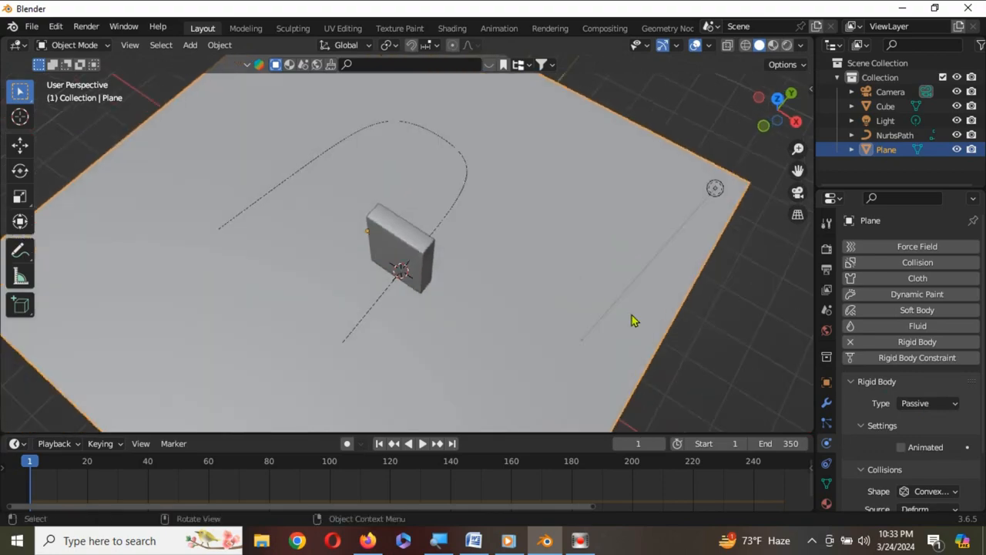
{"action": "left_click", "coordinate": [921, 404]}
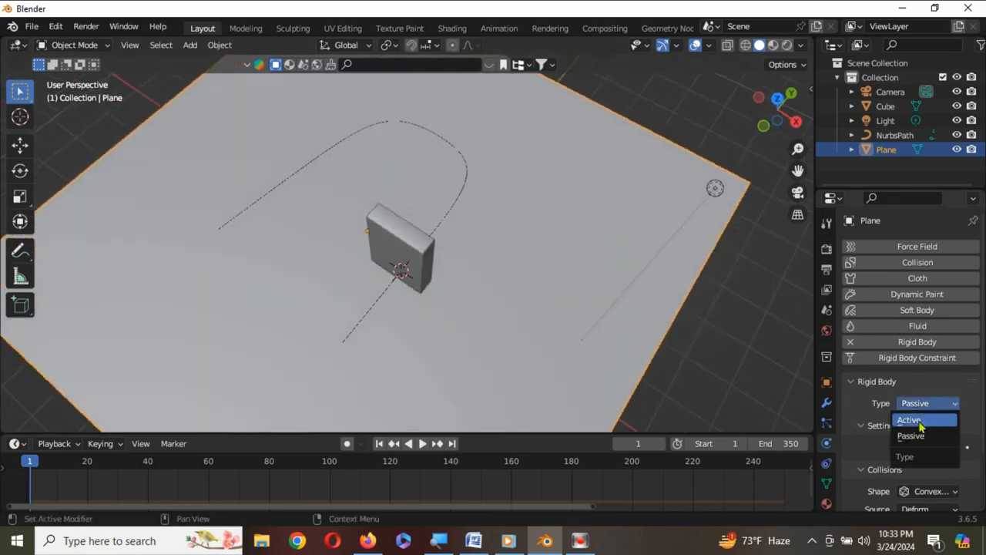
{"action": "left_click", "coordinate": [913, 420]}
{"action": "left_click", "coordinate": [423, 444]}
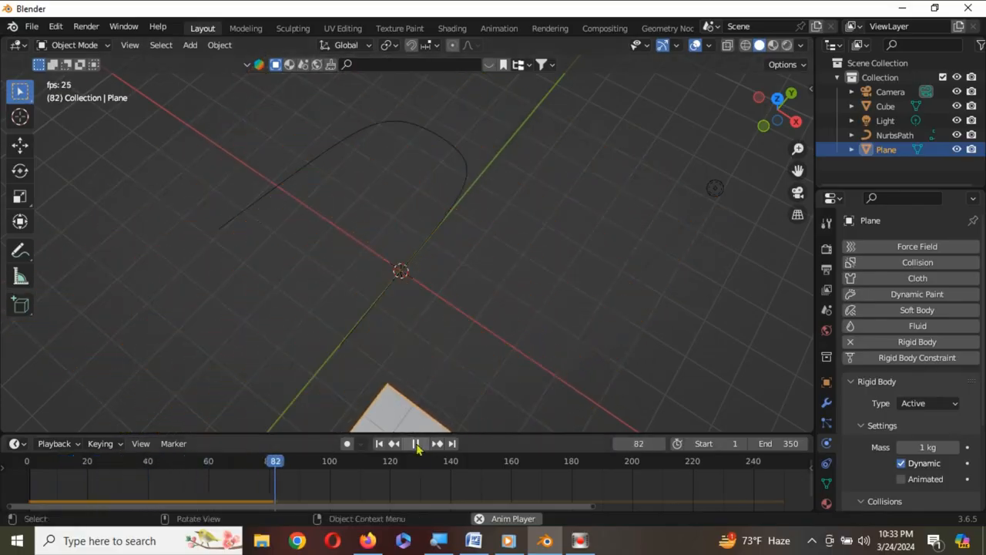
{"action": "left_click", "coordinate": [29, 461]}
{"action": "key", "text": "Escape"}
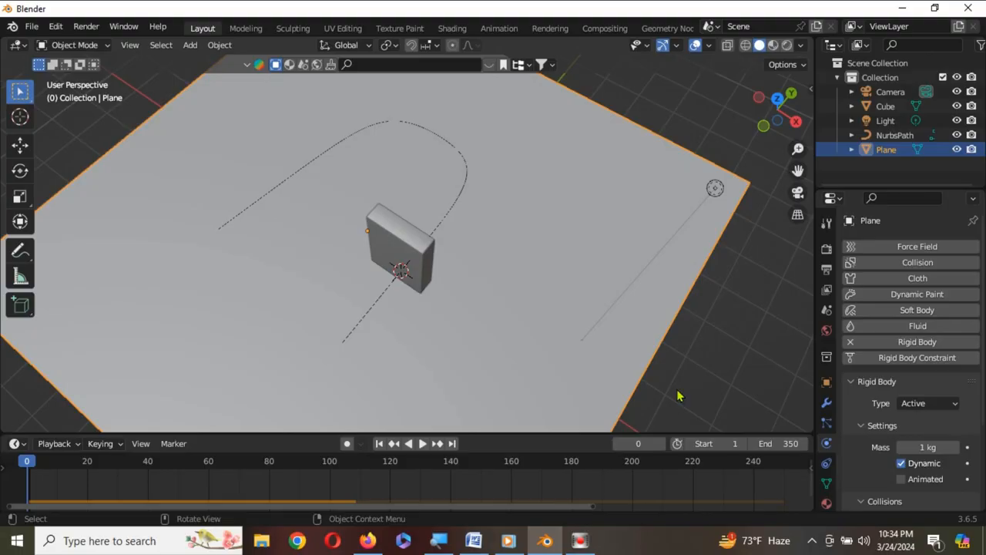
Set the floor plane's rigid body type to Passive and test the simulation, ending back at frame 0
{"action": "left_click", "coordinate": [928, 403]}
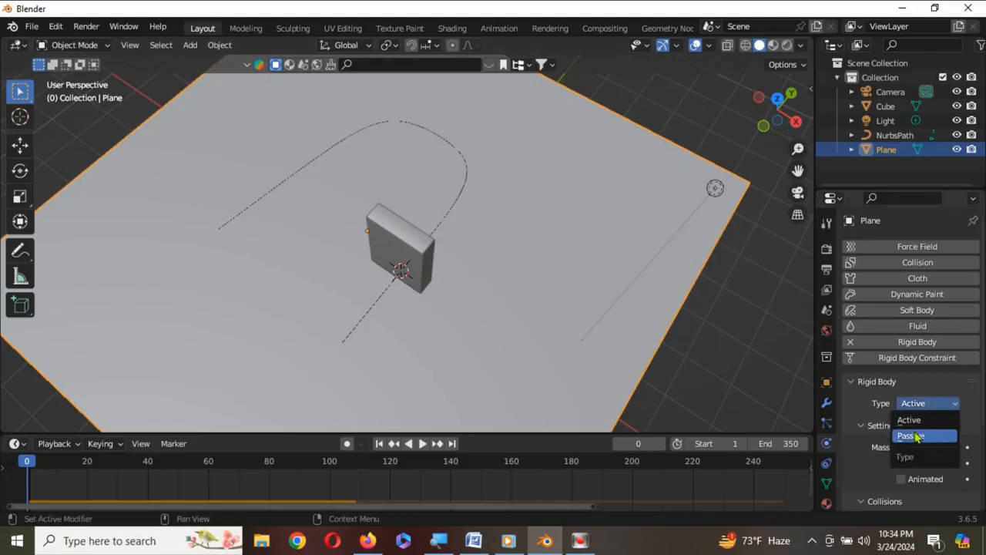
{"action": "left_click", "coordinate": [915, 437]}
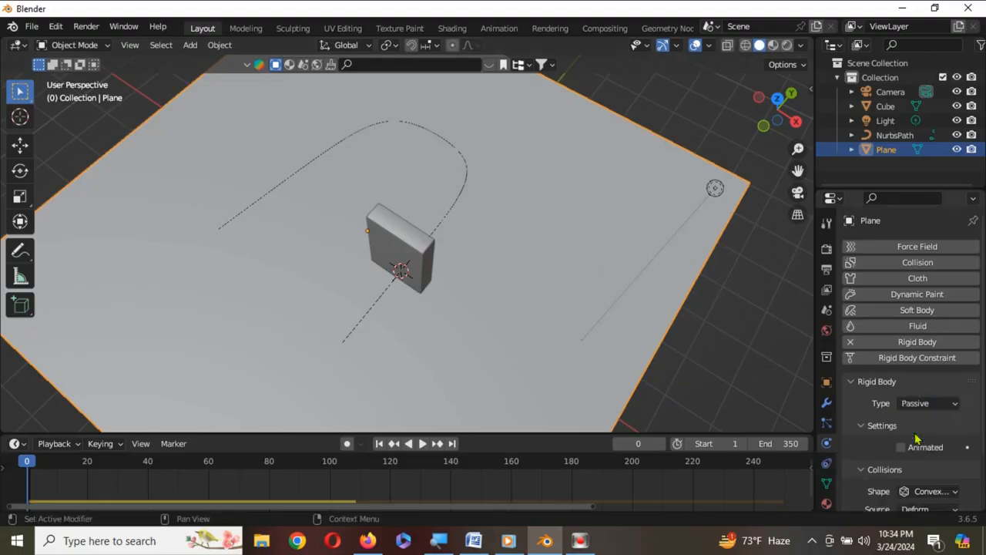
{"action": "left_click", "coordinate": [421, 444]}
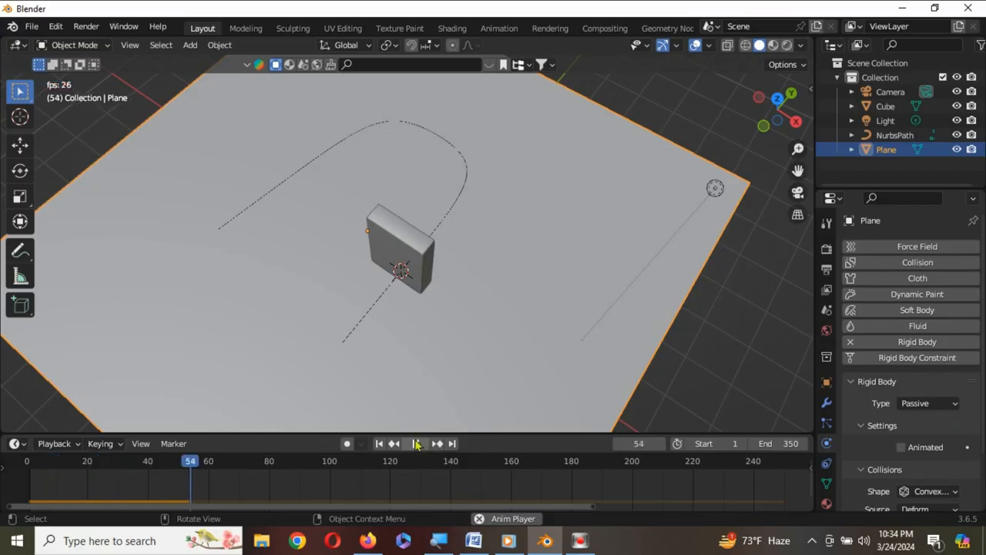
{"action": "left_click", "coordinate": [416, 444]}
{"action": "left_click", "coordinate": [27, 463]}
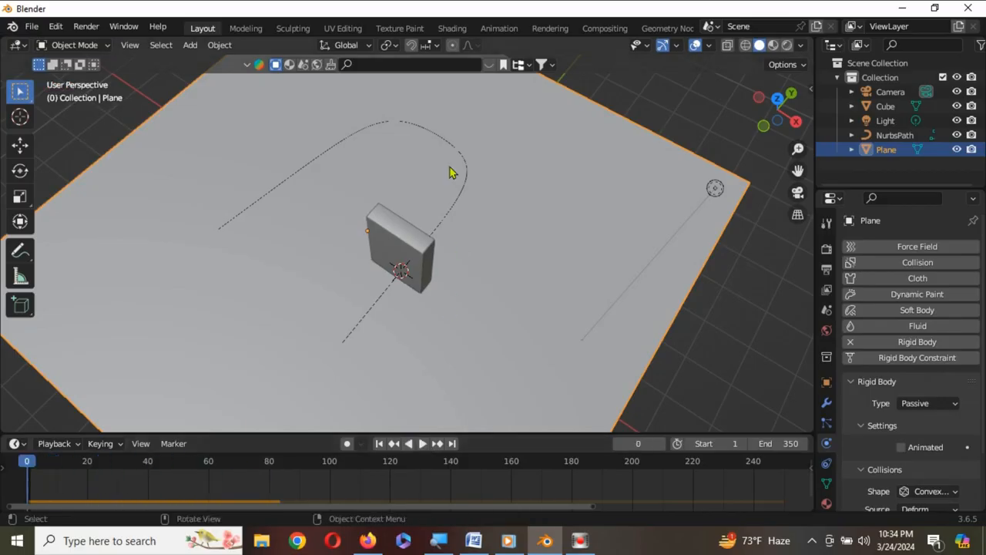
Add an Array modifier to the beveled block standing on the floor plane
{"action": "left_click", "coordinate": [393, 233]}
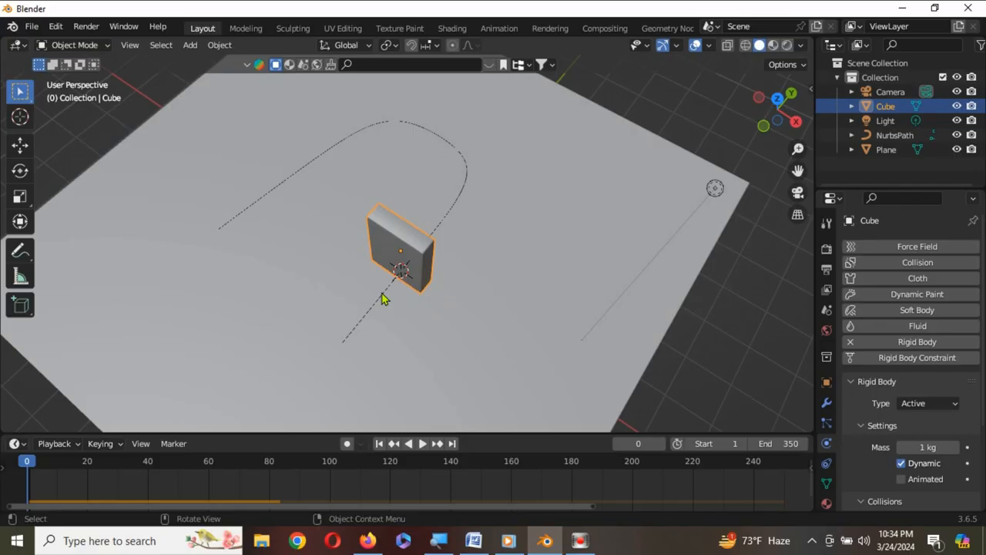
{"action": "middle_click_drag", "start_coordinate": [383, 299], "coordinate": [383, 262]}
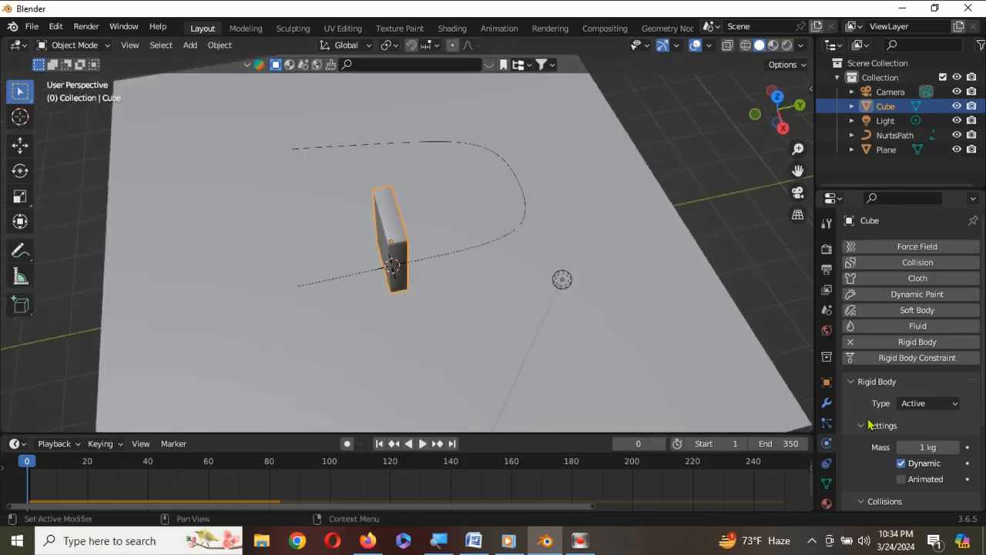
{"action": "left_click", "coordinate": [826, 402]}
{"action": "left_click", "coordinate": [862, 248]}
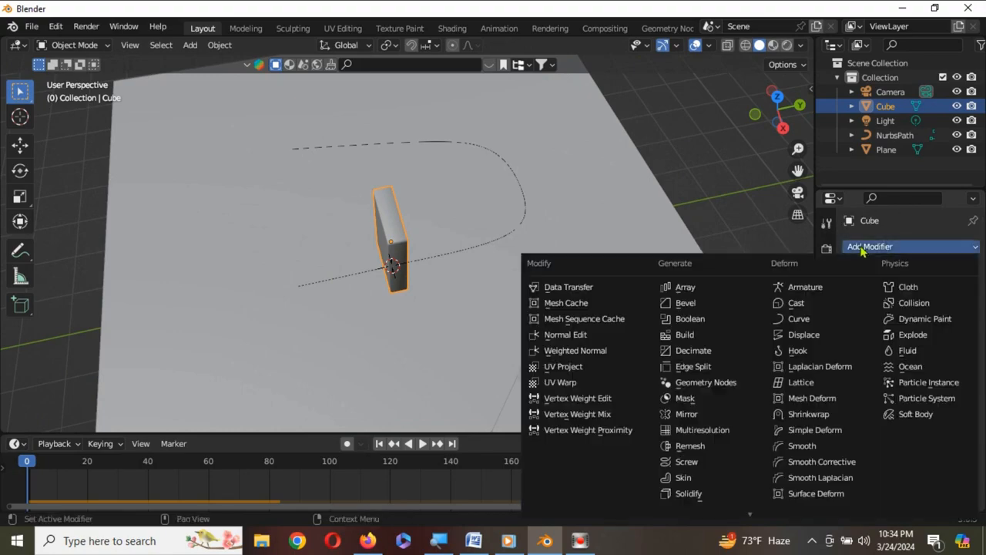
{"action": "left_click", "coordinate": [707, 291]}
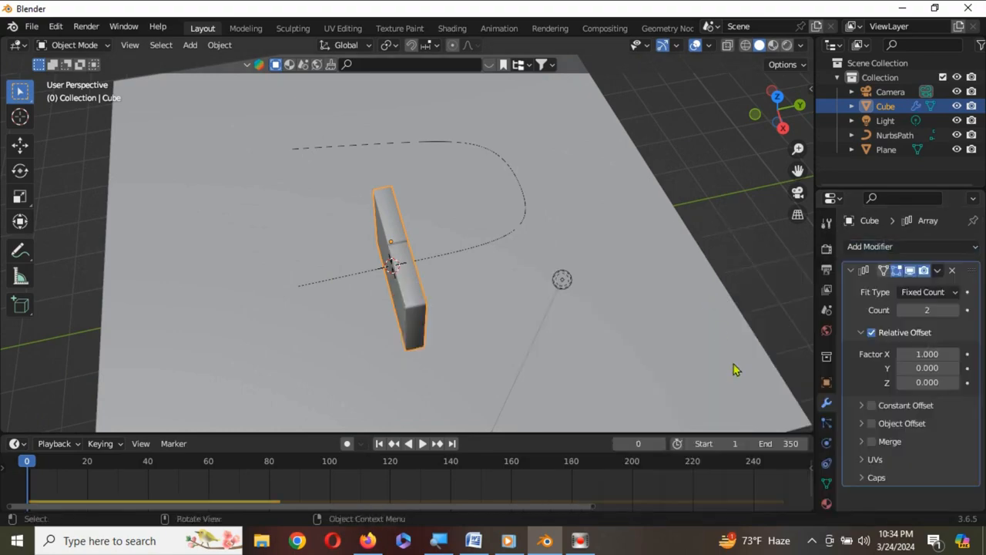
Set the array's relative offset to 0 in X and 2.7 in Y so the copies line up face to face
{"action": "left_click", "coordinate": [944, 353]}
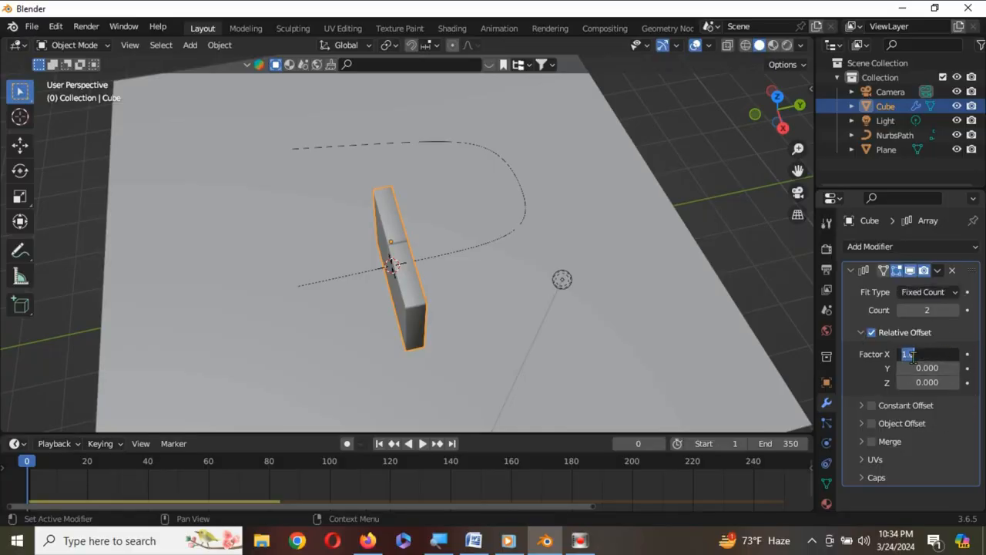
{"action": "type", "text": "0"}
{"action": "key", "text": "Return"}
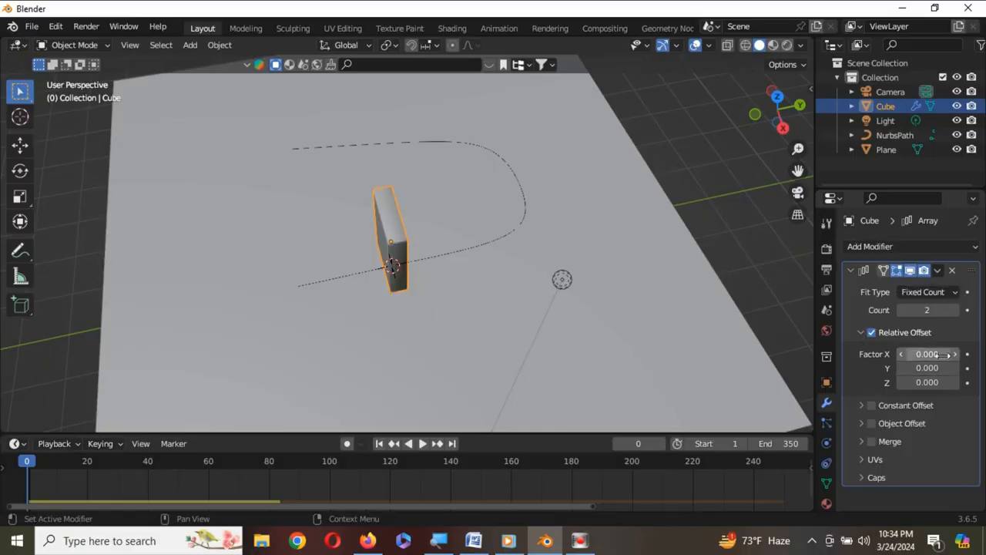
{"action": "left_click", "coordinate": [932, 367]}
{"action": "type", "text": "0.4"}
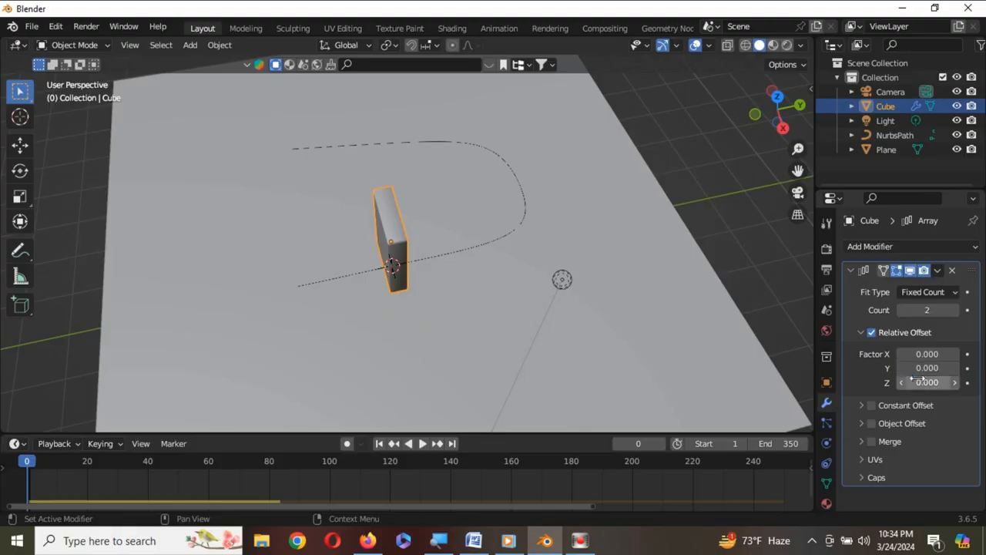
{"action": "key", "text": "Return"}
{"action": "mouse_move", "coordinate": [912, 368]}
{"action": "left_mouse_down"}
{"action": "mouse_move", "coordinate": [951, 368]}
{"action": "mouse_move", "coordinate": [912, 369]}
{"action": "left_mouse_up"}
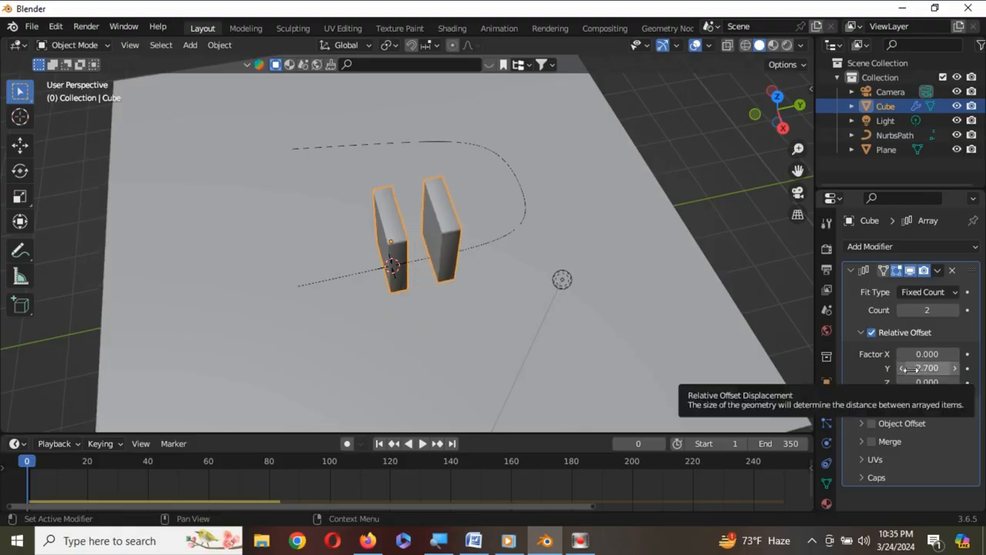
{"action": "scroll", "coordinate": [716, 295], "scroll_direction": "up", "scroll_amount": 4}
{"action": "scroll", "coordinate": [713, 291], "scroll_direction": "down", "scroll_amount": 4}
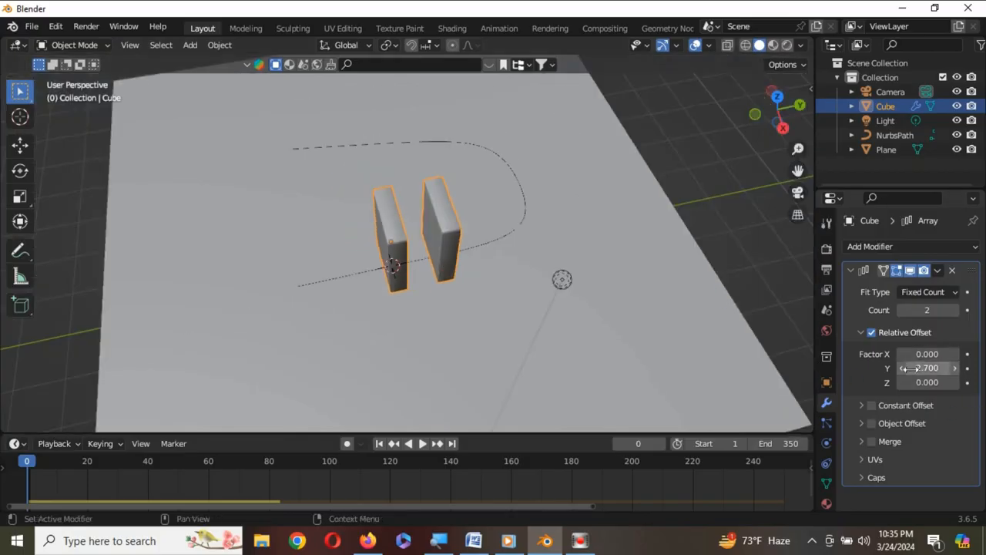
Set the array count to 20 blocks
{"action": "left_click", "coordinate": [912, 309]}
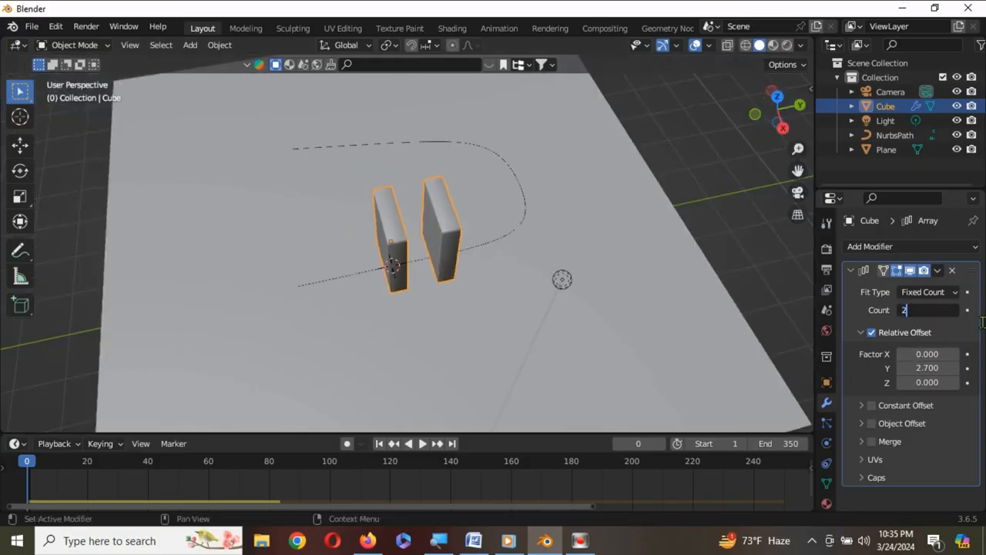
{"action": "type", "text": "0"}
{"action": "key", "text": "Return"}
{"action": "scroll", "coordinate": [718, 257], "scroll_direction": "down", "scroll_amount": 5}
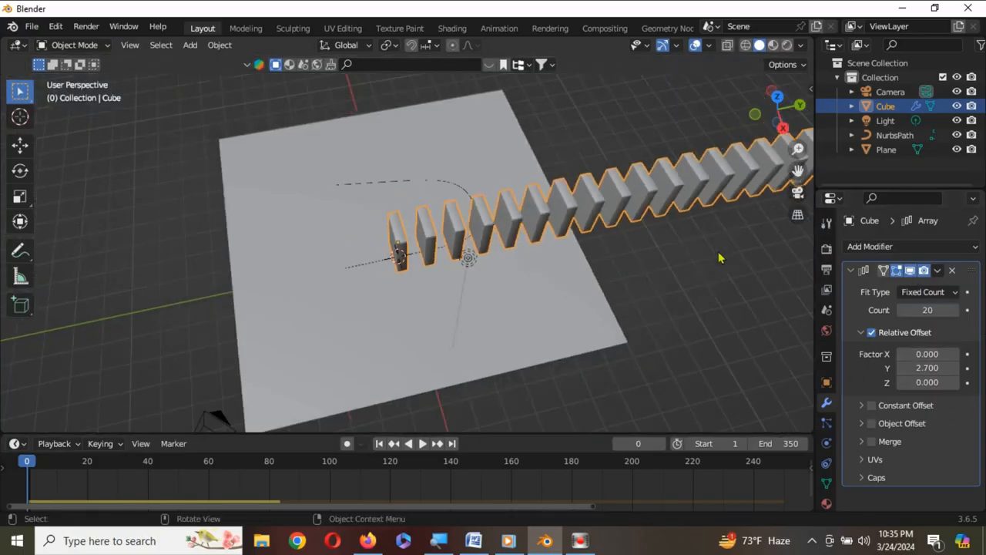
Add a Curve modifier to the arrayed blocks, using NurbsPath as the curve object
{"action": "scroll", "coordinate": [718, 257], "scroll_direction": "down", "scroll_amount": 3}
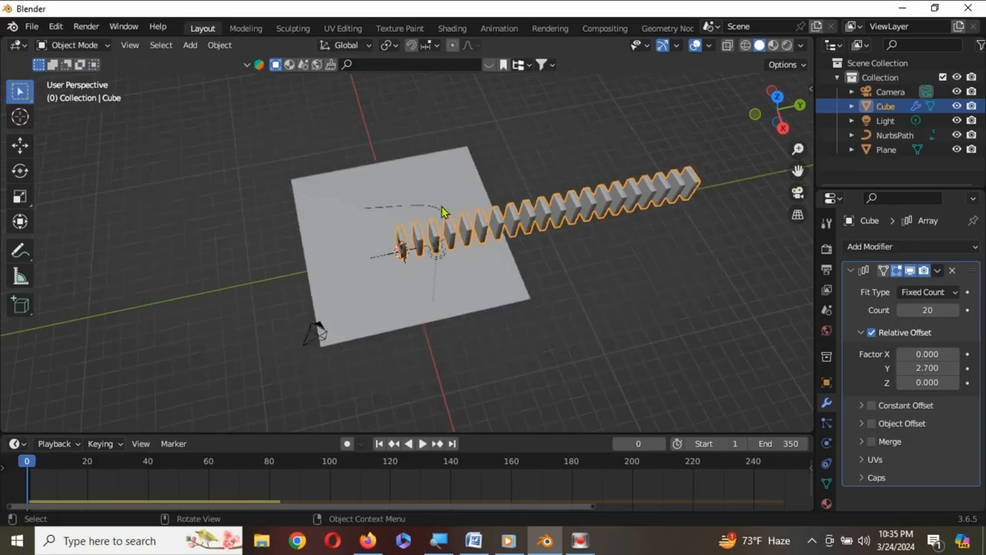
{"action": "scroll", "coordinate": [429, 220], "scroll_direction": "up", "scroll_amount": 5}
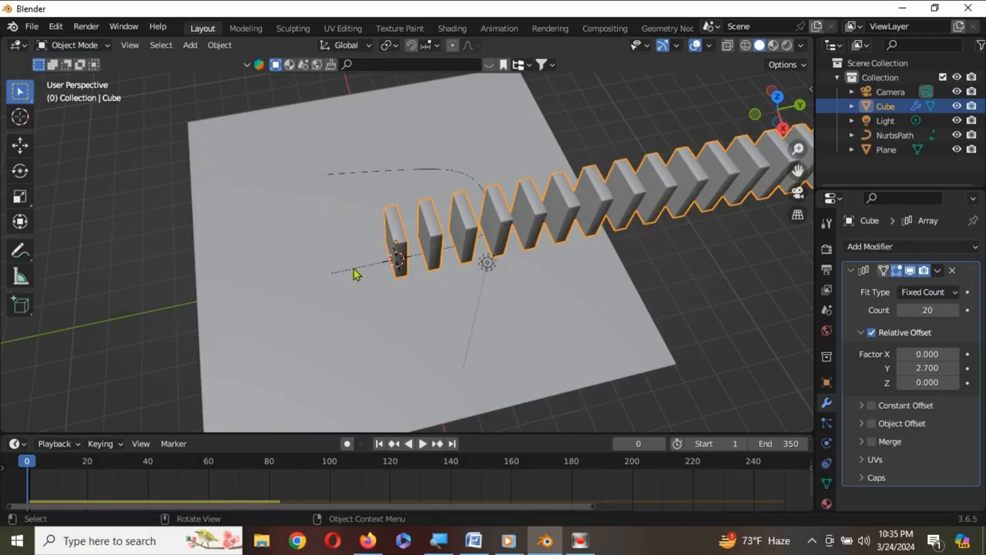
{"action": "scroll", "coordinate": [354, 272], "scroll_direction": "down", "scroll_amount": 4}
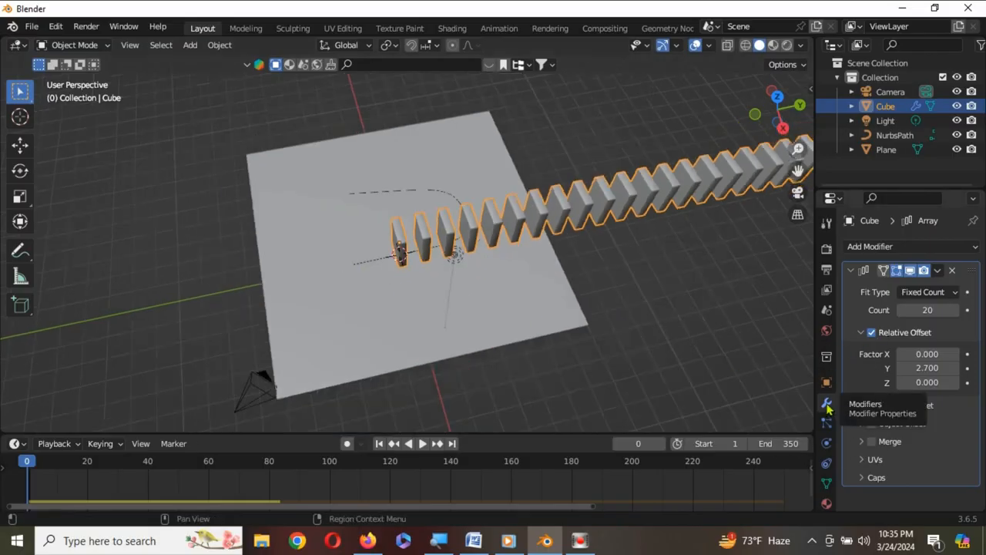
{"action": "left_click", "coordinate": [869, 246]}
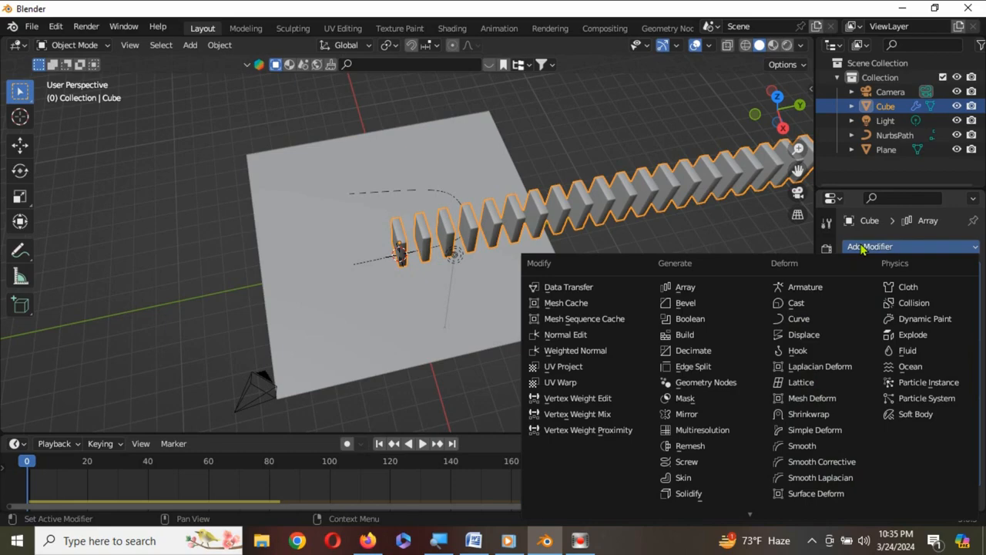
{"action": "left_click", "coordinate": [789, 320]}
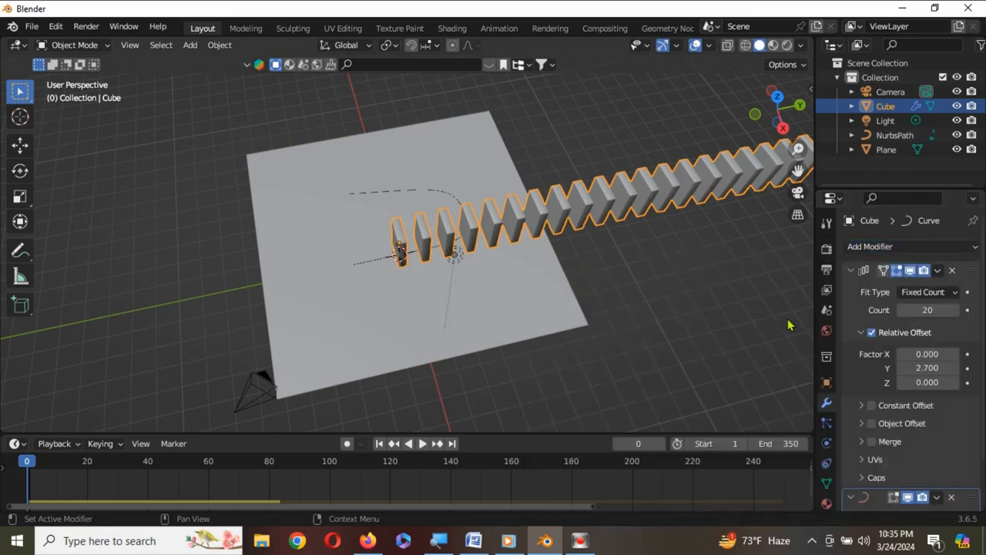
{"action": "middle_click_drag", "start_coordinate": [917, 492], "coordinate": [922, 433]}
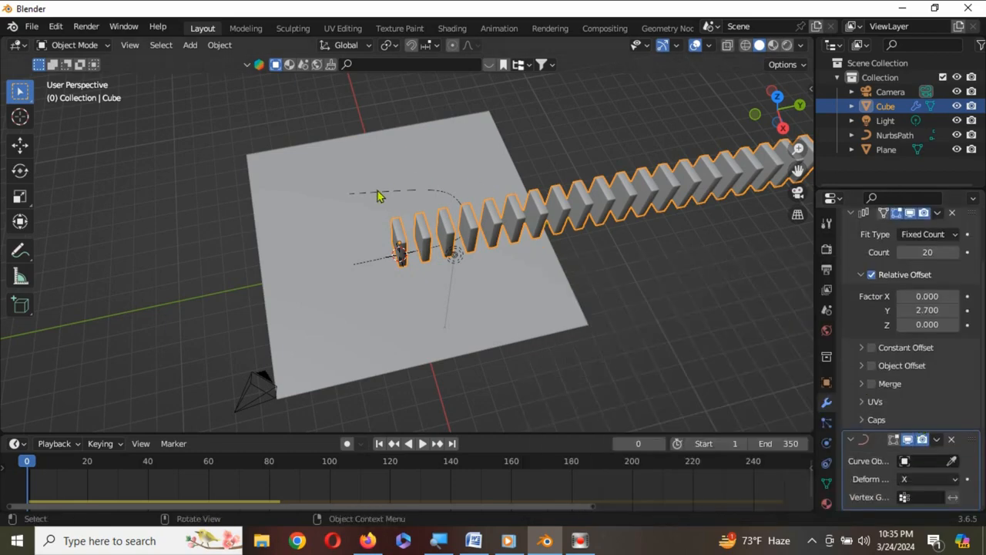
{"action": "left_click", "coordinate": [952, 460]}
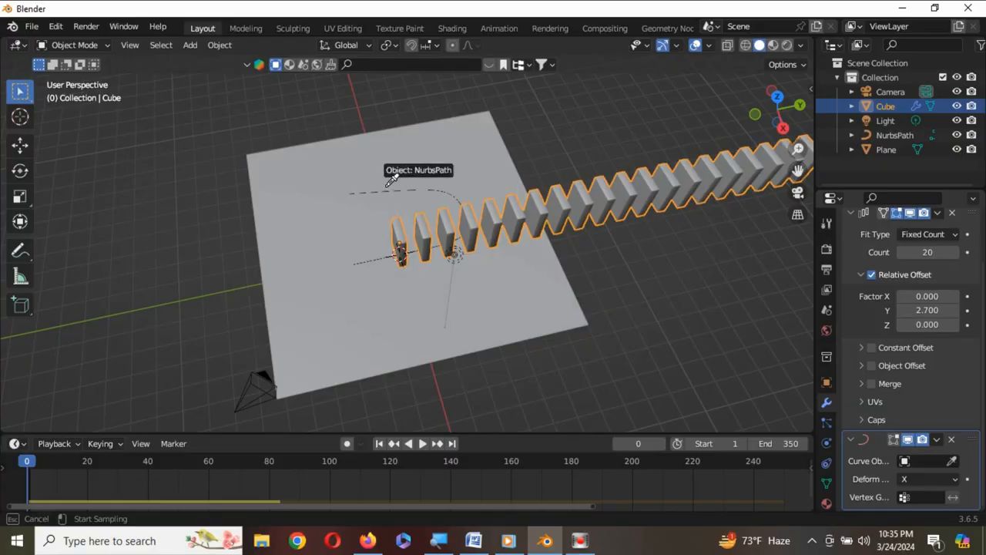
{"action": "left_click", "coordinate": [387, 188]}
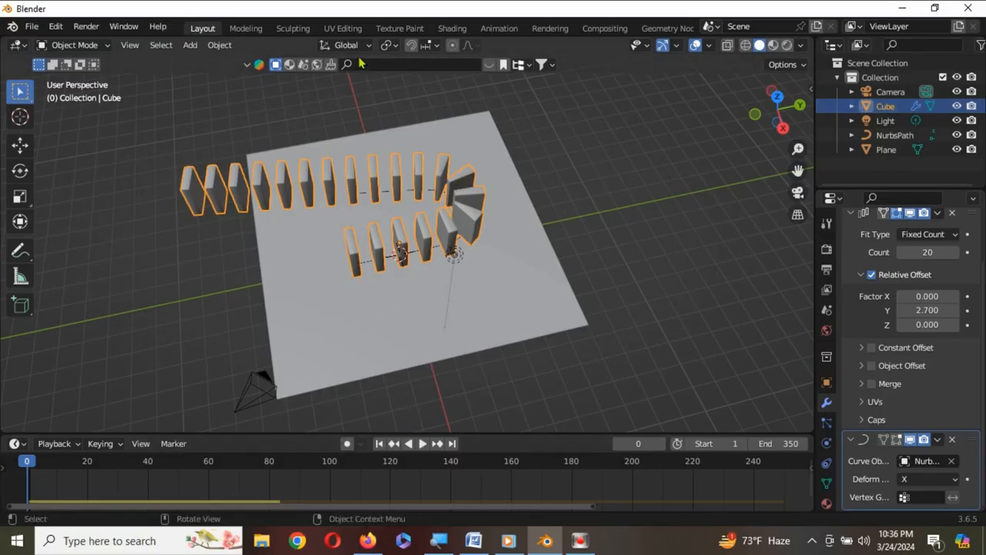
Apply the Array modifier on the row of blocks, leaving the Curve modifier in the stack
{"action": "scroll", "coordinate": [392, 218], "scroll_direction": "up", "scroll_amount": 3}
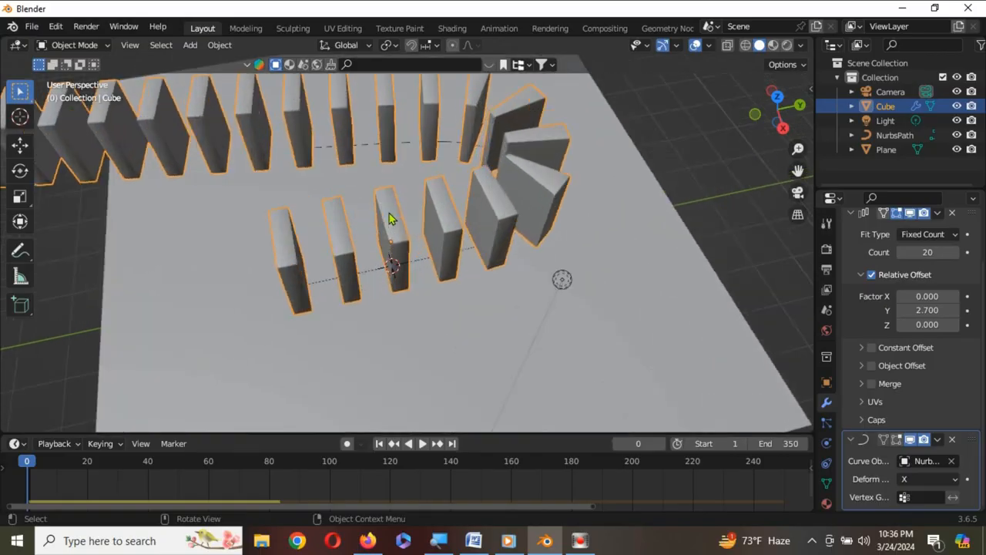
{"action": "scroll", "coordinate": [425, 257], "scroll_direction": "down", "scroll_amount": 5}
{"action": "middle_click_drag", "start_coordinate": [425, 257], "coordinate": [447, 225]}
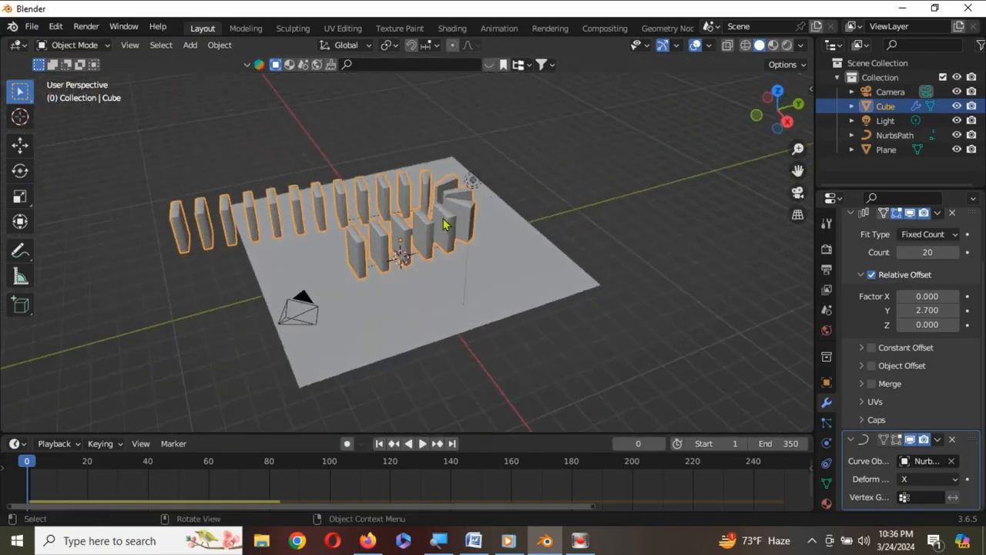
{"action": "left_click", "coordinate": [402, 296]}
{"action": "left_click", "coordinate": [357, 250]}
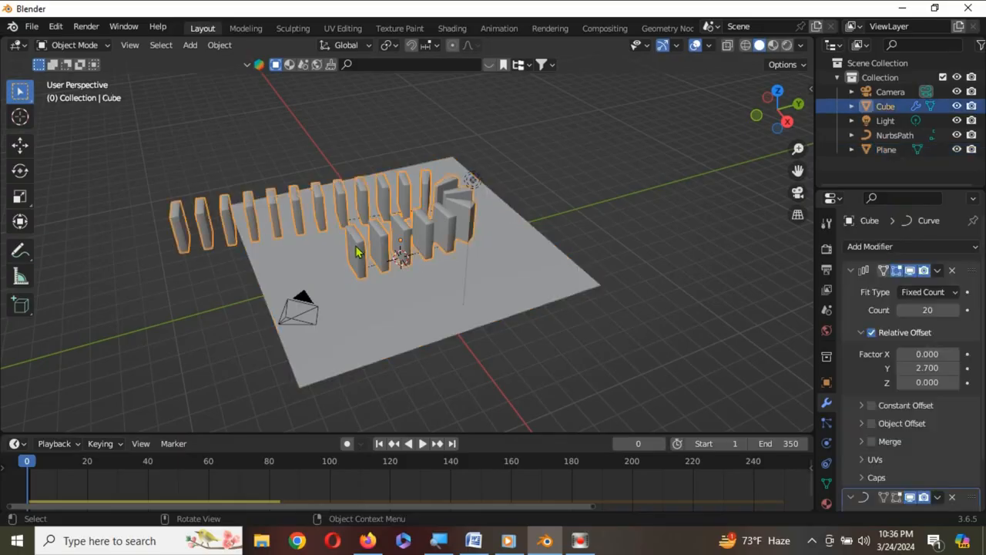
{"action": "left_click", "coordinate": [383, 294]}
{"action": "left_click", "coordinate": [390, 243]}
{"action": "left_click", "coordinate": [937, 270]}
{"action": "left_click", "coordinate": [885, 287]}
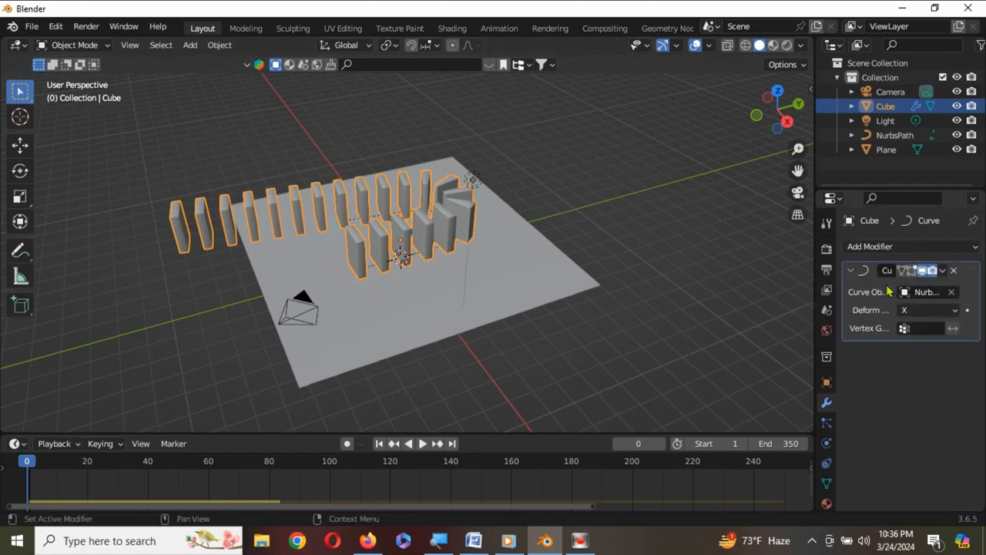
Apply the Curve modifier on the row of blocks and separate the whole mesh into individual block objects by loose parts
{"action": "left_click", "coordinate": [937, 269]}
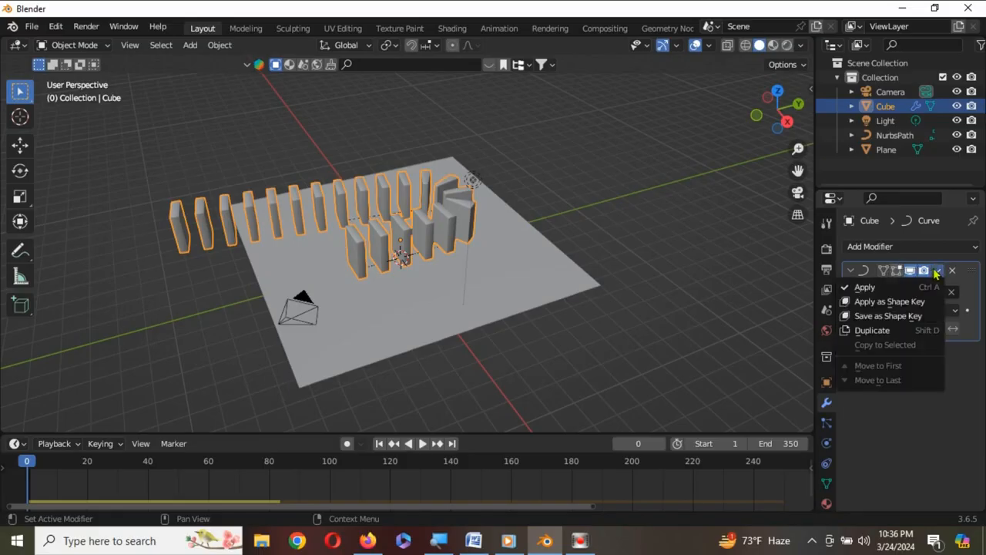
{"action": "left_click", "coordinate": [887, 291]}
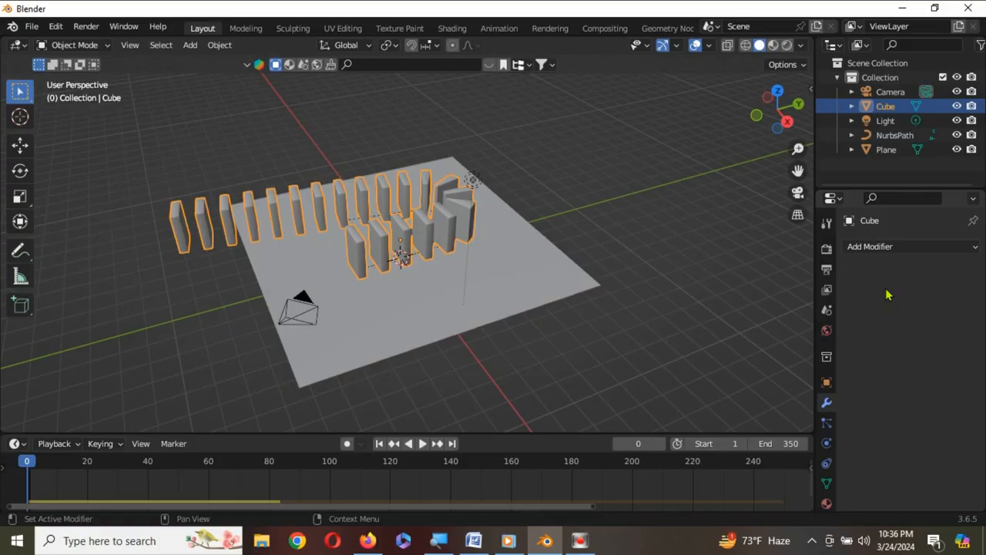
{"action": "key", "text": "Tab"}
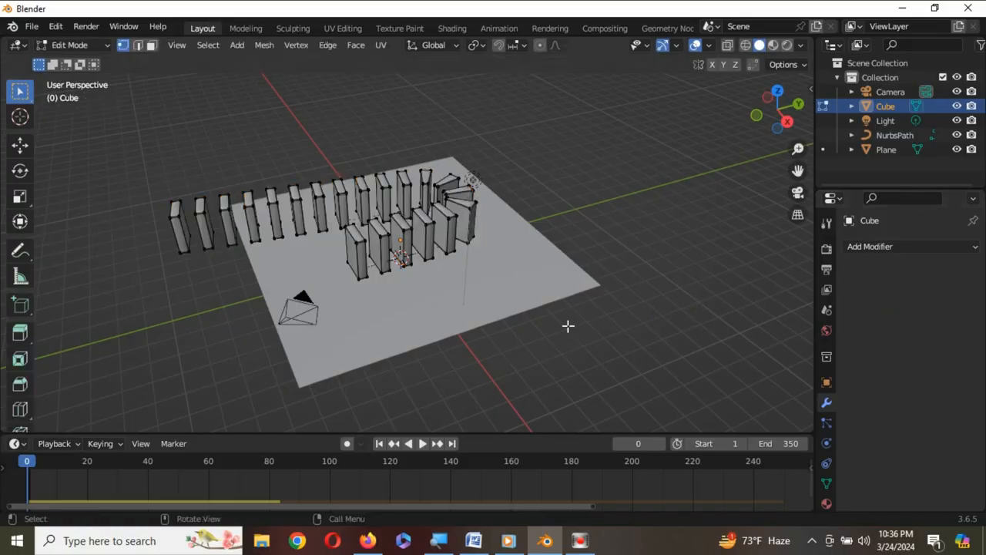
{"action": "scroll", "coordinate": [496, 290], "scroll_direction": "up", "scroll_amount": 3}
{"action": "key", "text": "a"}
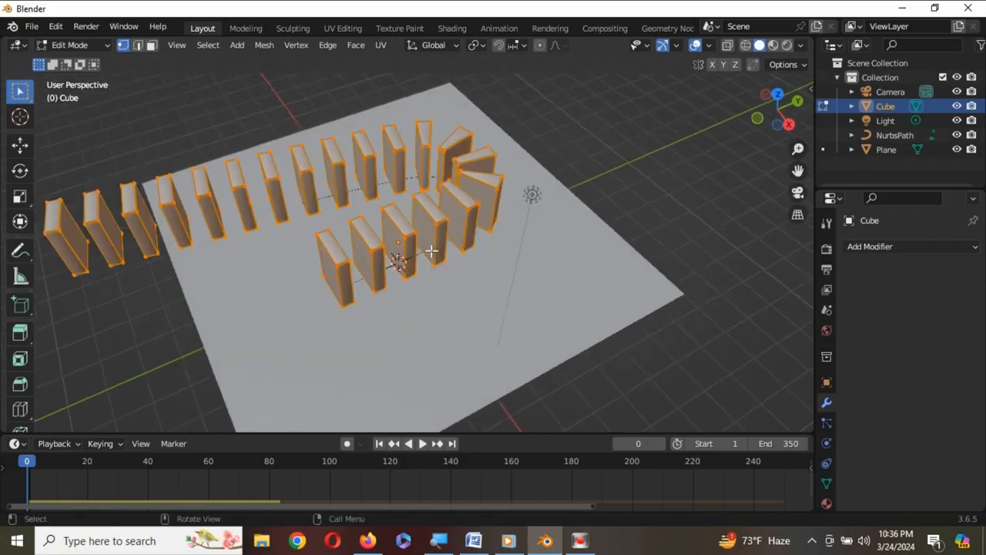
{"action": "key", "text": "F3"}
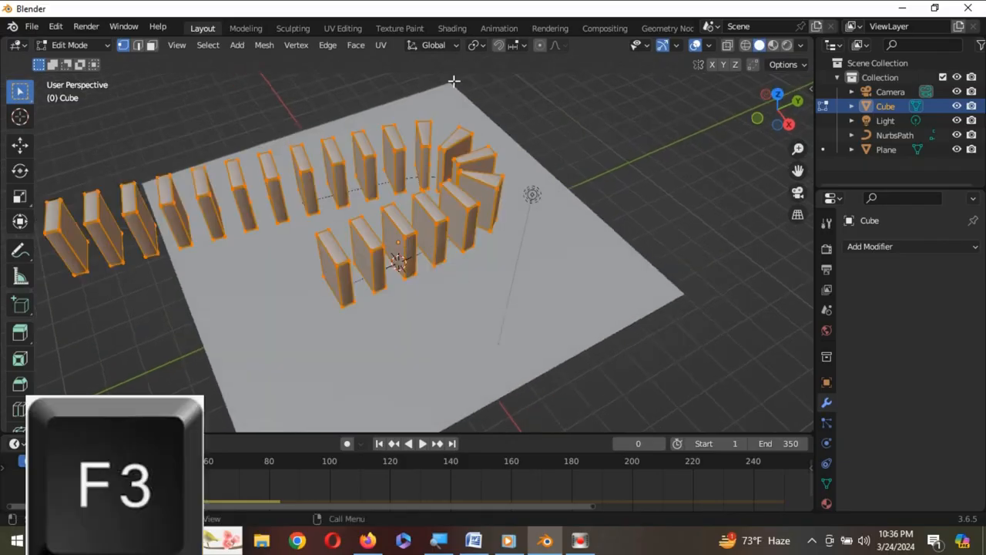
{"action": "key", "text": "F3"}
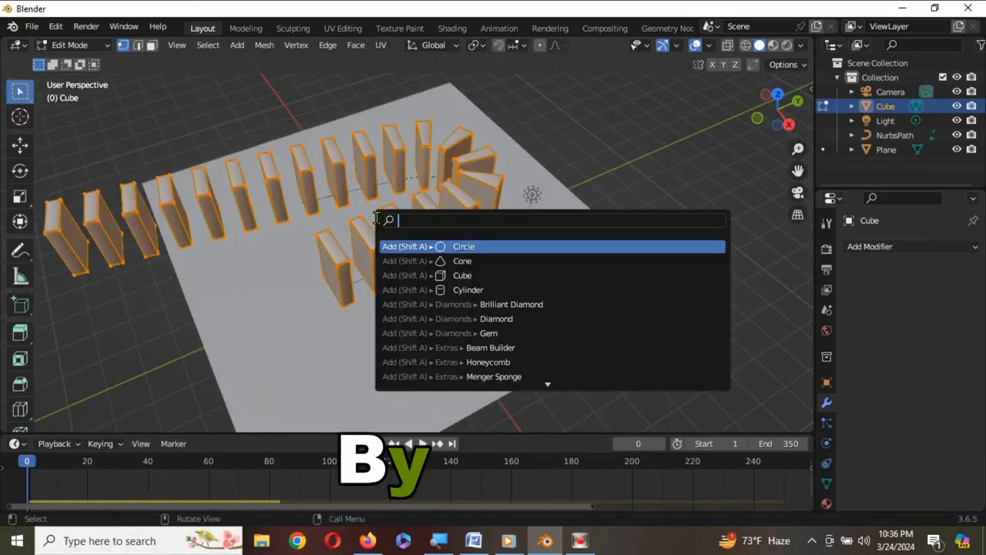
{"action": "type", "text": "by"}
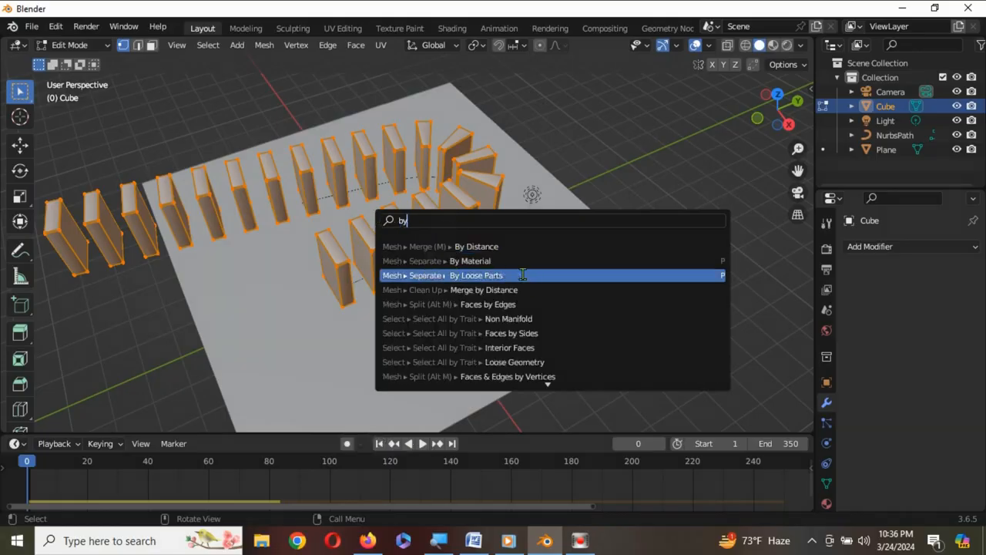
{"action": "left_click", "coordinate": [440, 275]}
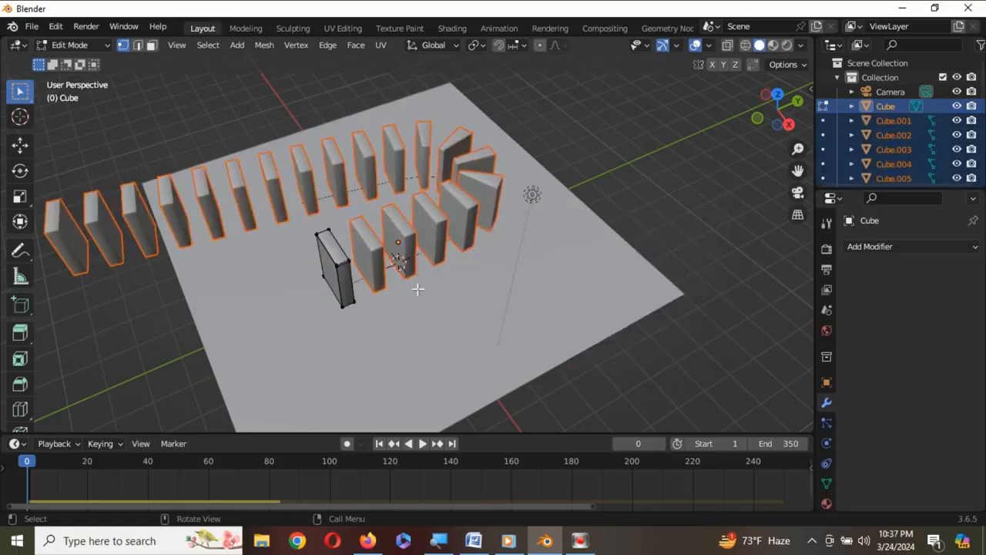
{"action": "key", "text": "Tab"}
Examine the separated blocks one by one around the curve, checking where their origin points sit
{"action": "left_click", "coordinate": [418, 296]}
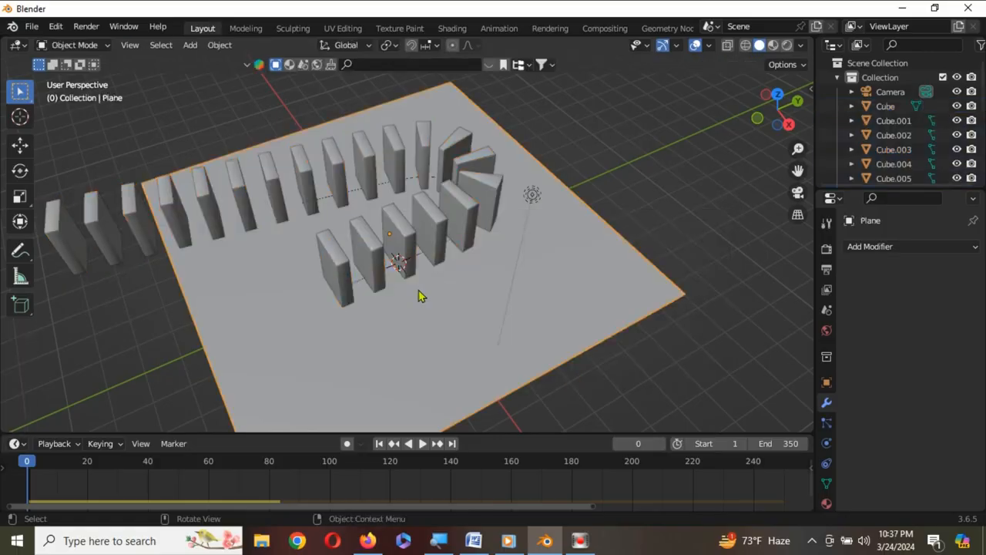
{"action": "left_click", "coordinate": [330, 260]}
{"action": "left_click", "coordinate": [372, 240]}
{"action": "left_click", "coordinate": [405, 226], "text": "shift"}
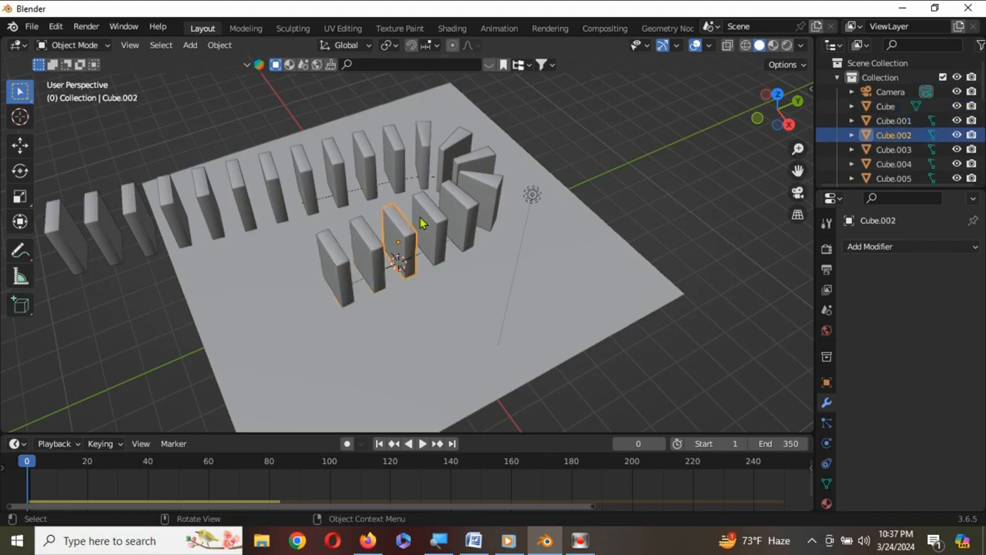
{"action": "left_click", "coordinate": [432, 217], "text": "shift"}
{"action": "left_click", "coordinate": [459, 197], "text": "shift"}
{"action": "left_click", "coordinate": [484, 175], "text": "shift"}
{"action": "left_click", "coordinate": [476, 161], "text": "shift"}
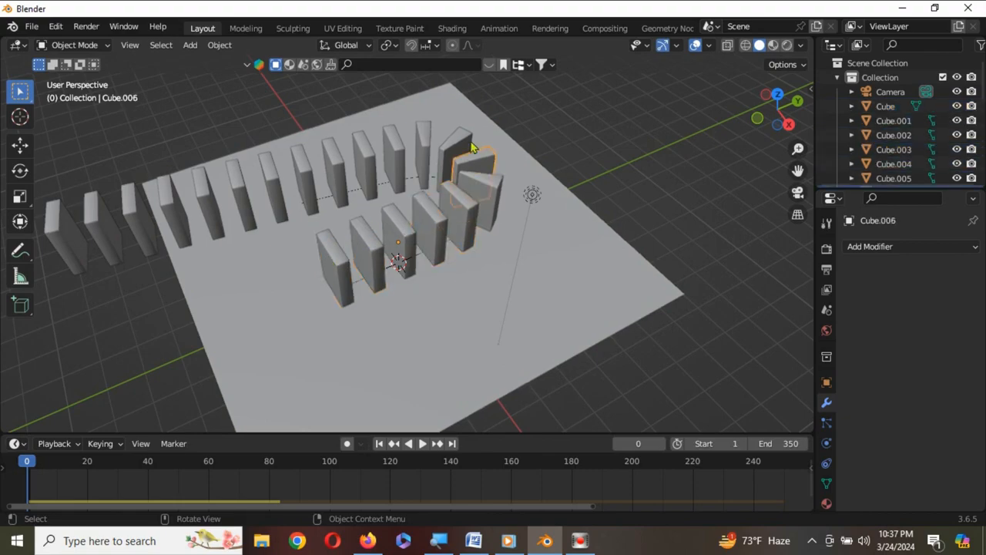
{"action": "left_click", "coordinate": [462, 143], "text": "shift"}
{"action": "left_click", "coordinate": [423, 139], "text": "shift"}
{"action": "left_click", "coordinate": [395, 142], "text": "shift"}
{"action": "left_click", "coordinate": [363, 151], "text": "shift"}
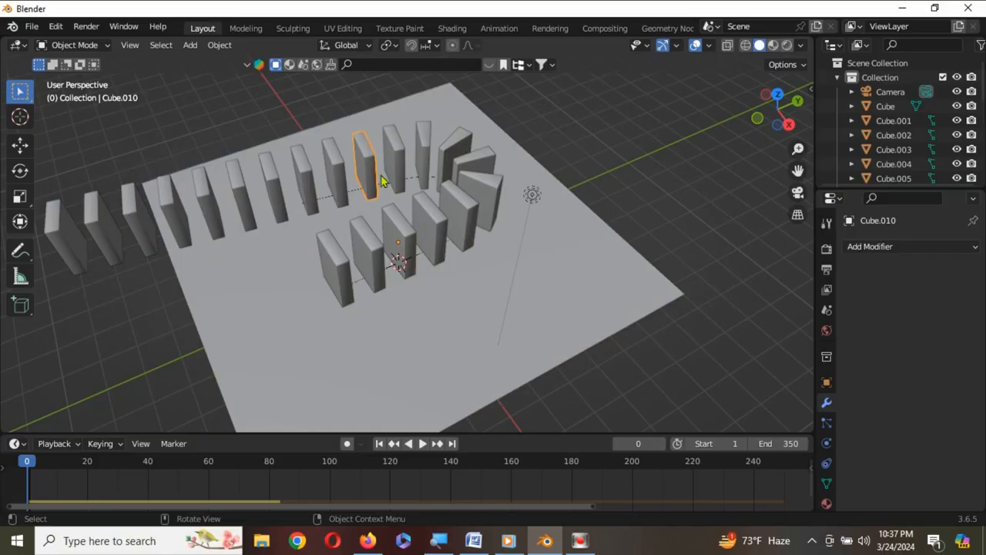
{"action": "scroll", "coordinate": [401, 245], "scroll_direction": "up", "scroll_amount": 5}
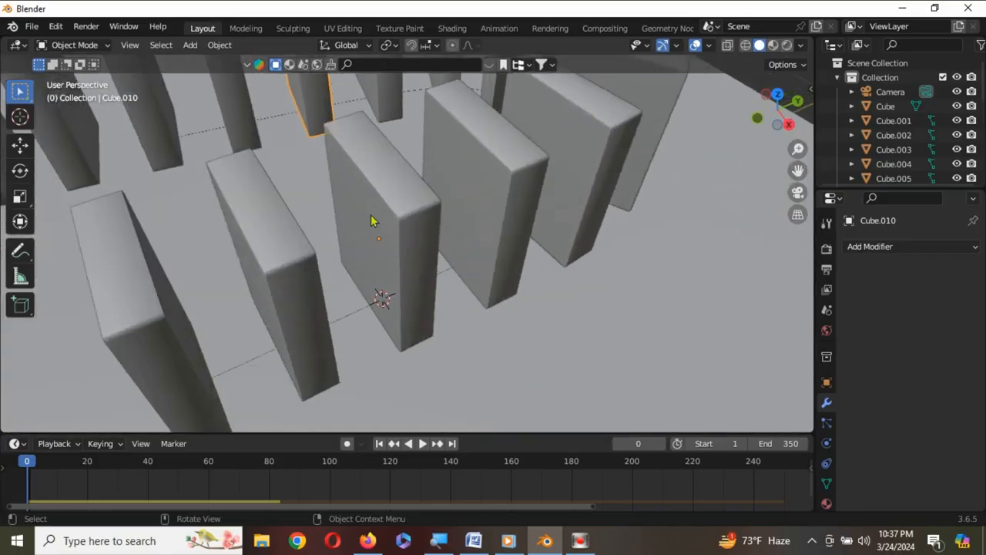
{"action": "scroll", "coordinate": [396, 251], "scroll_direction": "down", "scroll_amount": 5}
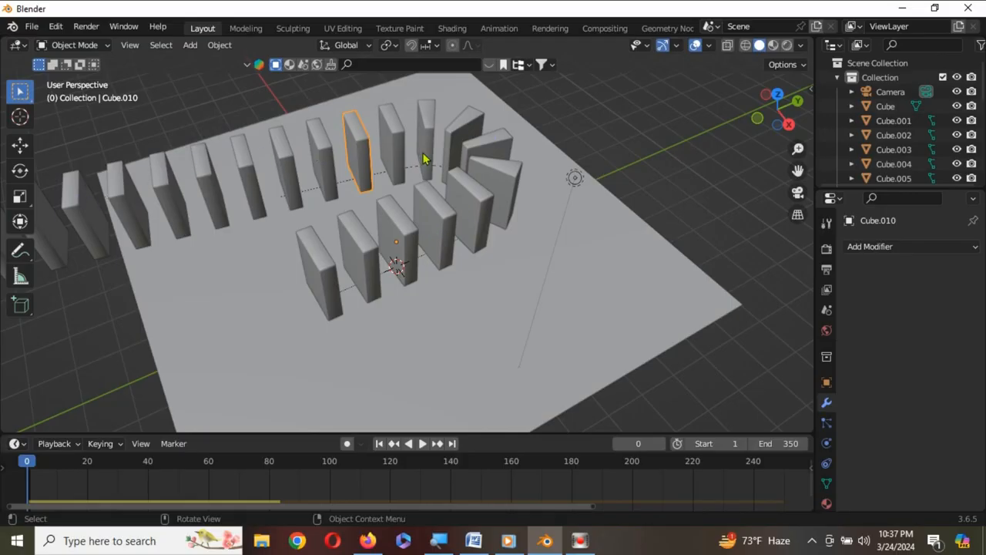
Box-select all the blocks in the right orthographic view and set their origins to Center of Mass (Volume)
{"action": "key", "text": "KP_3"}
{"action": "scroll", "coordinate": [425, 158], "scroll_direction": "down", "scroll_amount": 4}
{"action": "key", "text": "b"}
{"action": "left_click_drag", "start_coordinate": [168, 167], "coordinate": [502, 246]}
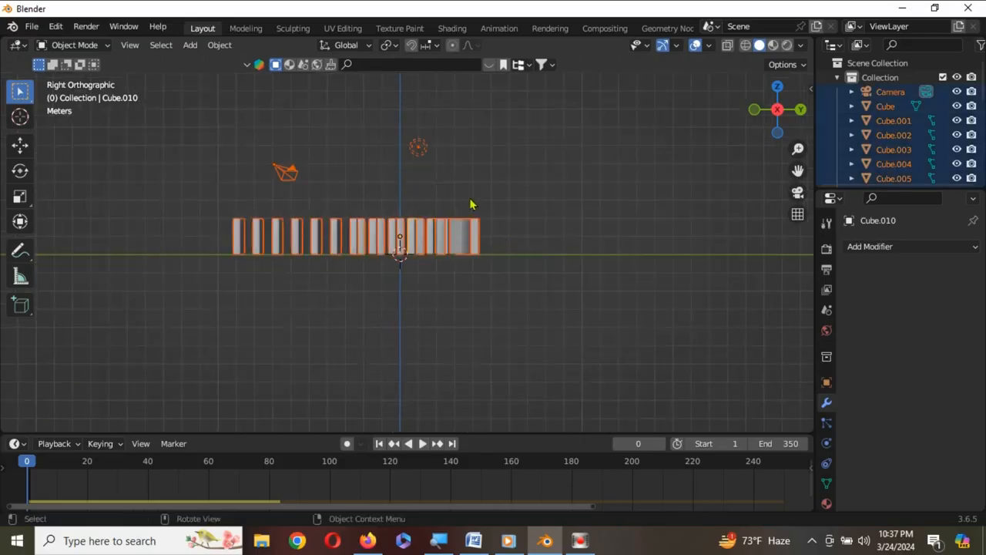
{"action": "left_click", "coordinate": [418, 147], "text": "shift"}
{"action": "left_click", "coordinate": [286, 171], "text": "shift"}
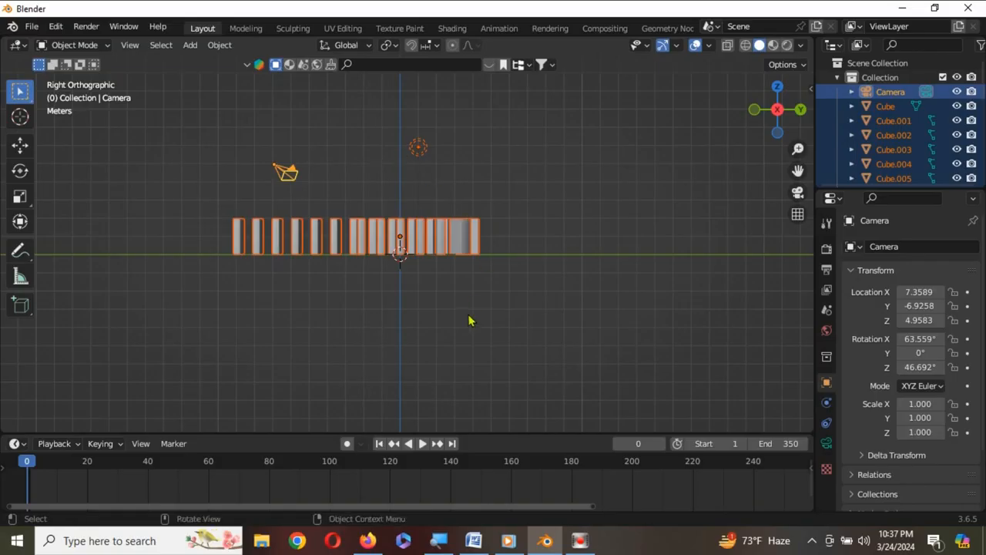
{"action": "left_click", "coordinate": [215, 47]}
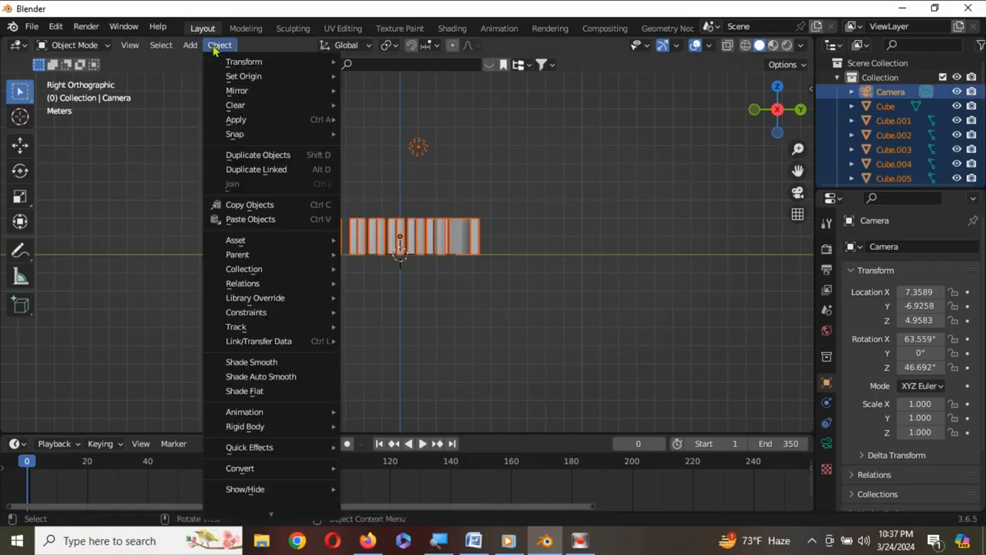
{"action": "left_click", "coordinate": [228, 76]}
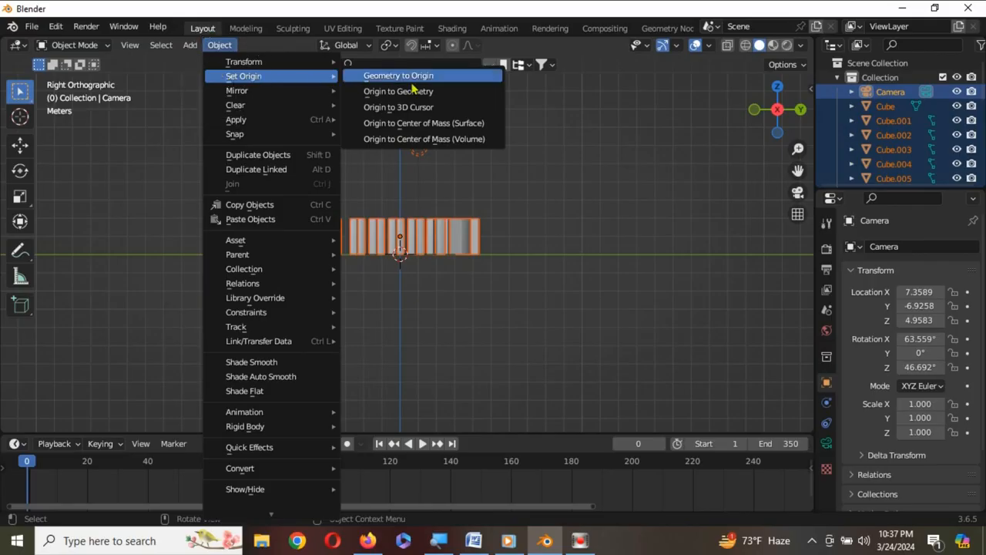
{"action": "left_click", "coordinate": [441, 139]}
Check the blocks' new origins, play the rigid body simulation briefly, and return to frame 0
{"action": "scroll", "coordinate": [316, 208], "scroll_direction": "up", "scroll_amount": 5}
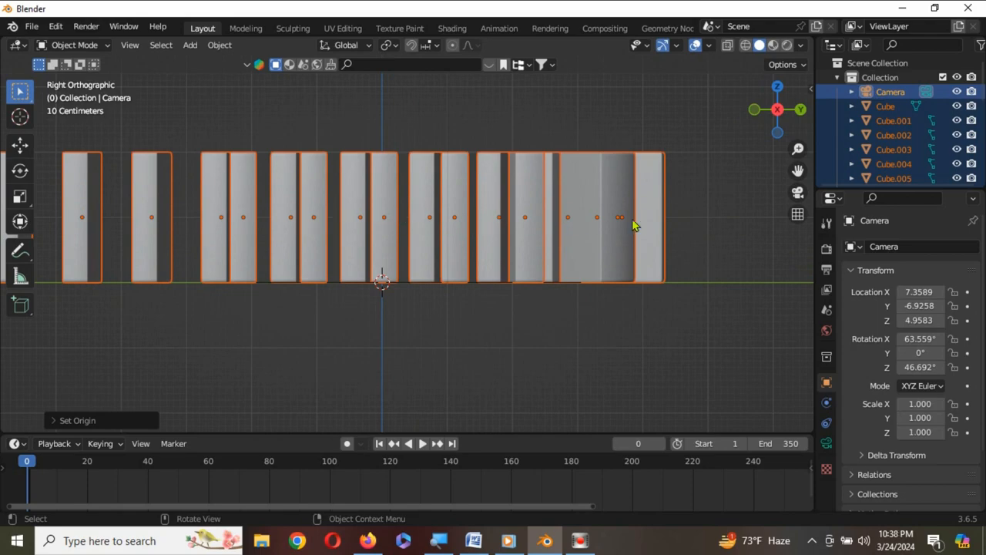
{"action": "scroll", "coordinate": [325, 219], "scroll_direction": "down", "scroll_amount": 2}
{"action": "middle_click_drag", "start_coordinate": [325, 220], "coordinate": [348, 346]}
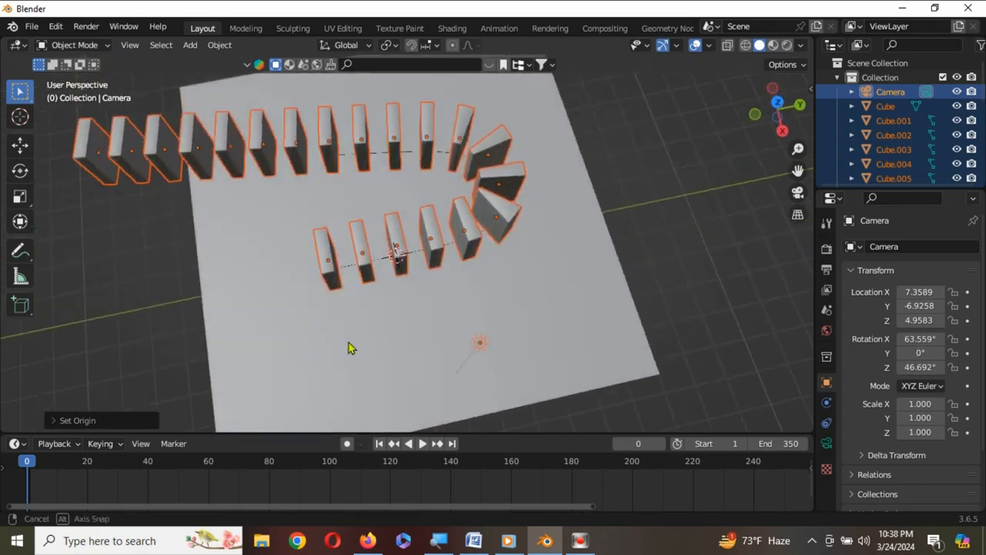
{"action": "left_click", "coordinate": [421, 444]}
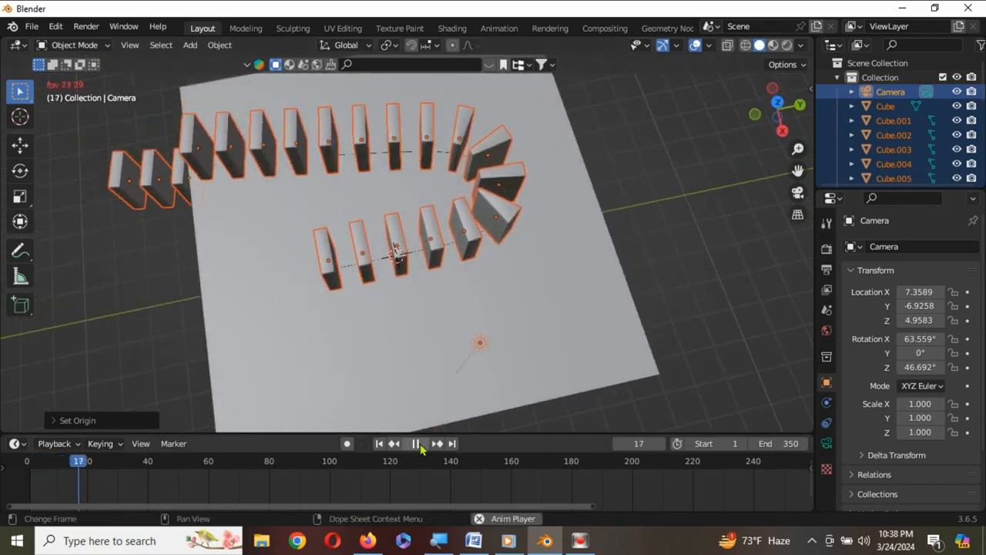
{"action": "left_click", "coordinate": [420, 445]}
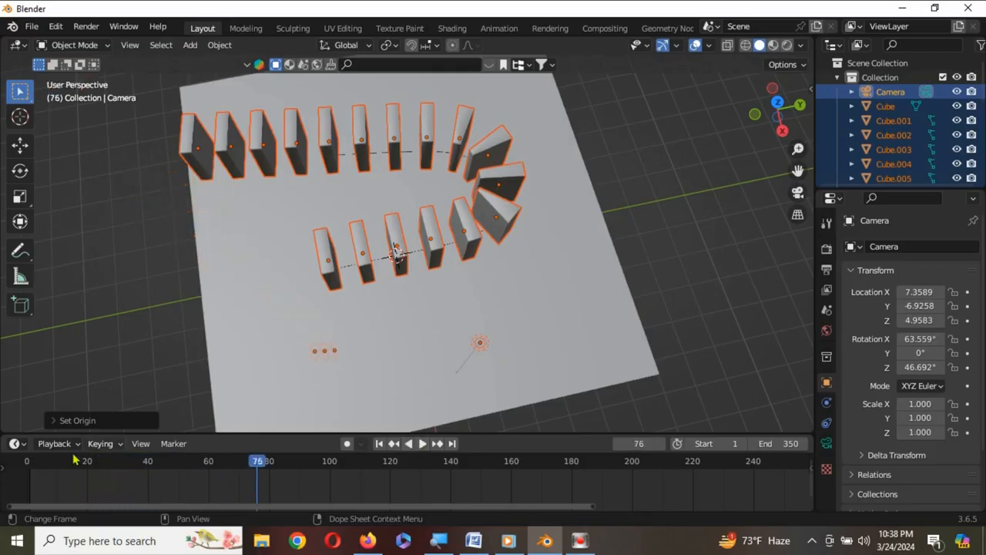
{"action": "left_click", "coordinate": [31, 462]}
{"action": "left_click_drag", "start_coordinate": [29, 465], "coordinate": [26, 465]}
Tilt the first block at the front end of the curve by about -20° around the global X axis
{"action": "scroll", "coordinate": [490, 252], "scroll_direction": "down", "scroll_amount": 3}
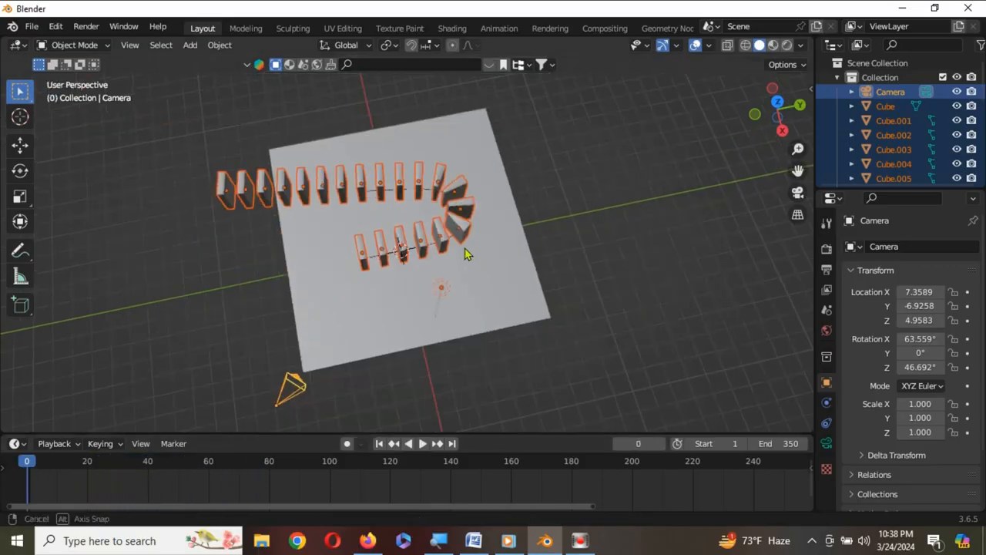
{"action": "middle_click_drag", "start_coordinate": [467, 248], "coordinate": [364, 243]}
{"action": "scroll", "coordinate": [356, 240], "scroll_direction": "up", "scroll_amount": 5}
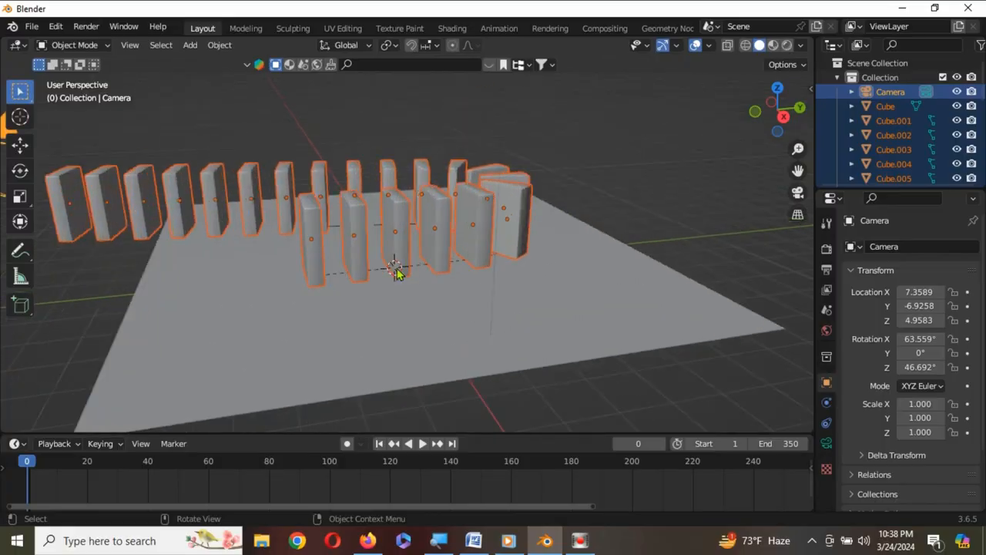
{"action": "scroll", "coordinate": [326, 213], "scroll_direction": "up", "scroll_amount": 3}
{"action": "left_click", "coordinate": [367, 324]}
{"action": "left_click", "coordinate": [266, 229]}
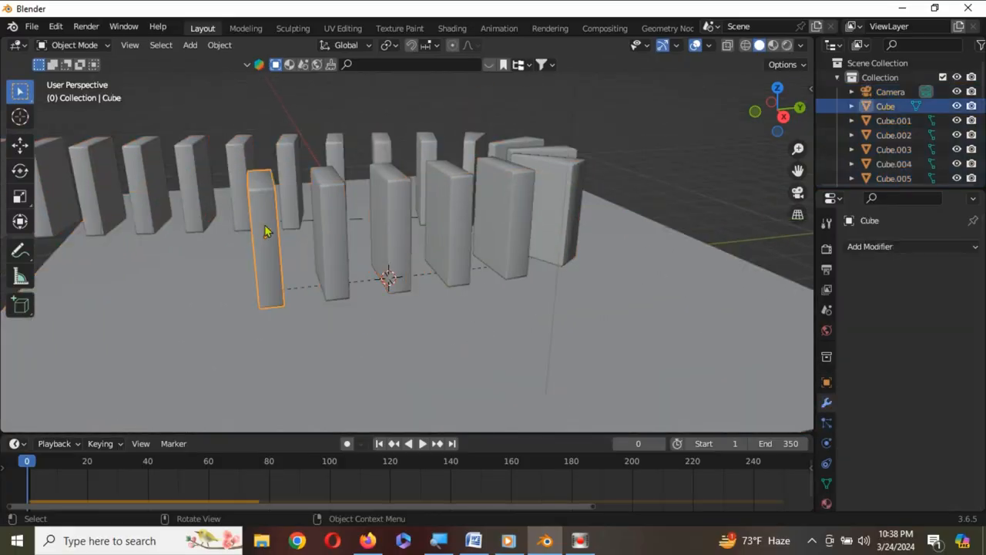
{"action": "middle_click_drag", "start_coordinate": [267, 228], "coordinate": [356, 333]}
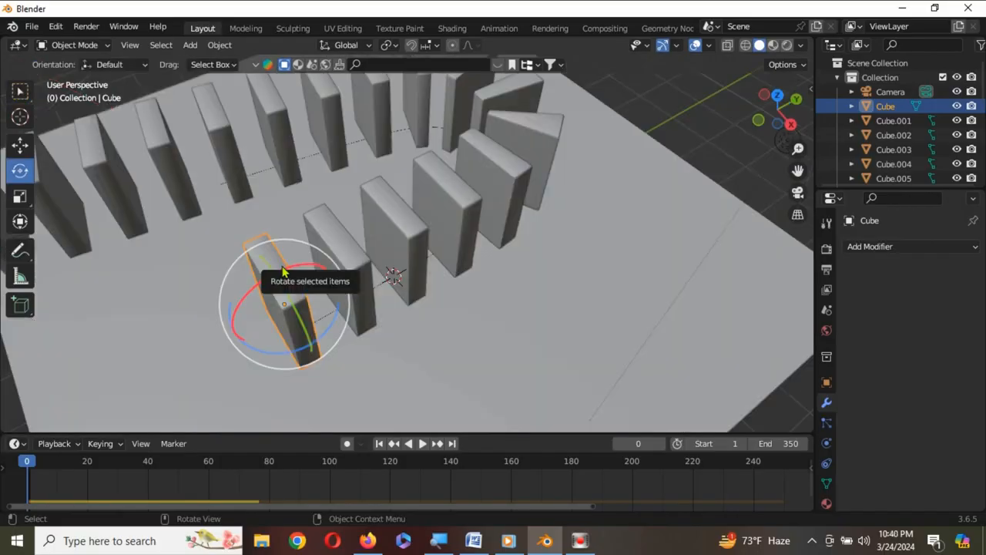
{"action": "left_click_drag", "start_coordinate": [275, 262], "coordinate": [282, 257]}
{"action": "key", "text": "z"}
{"action": "key", "text": "x"}
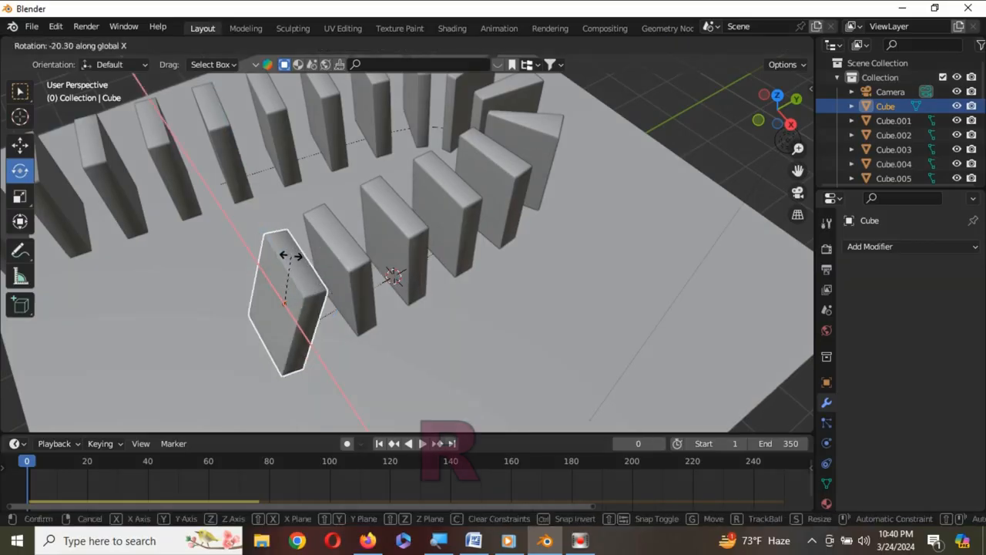
{"action": "left_click", "coordinate": [296, 257]}
Play the simulation and watch the chain of dominoes from several angles
{"action": "middle_click_drag", "start_coordinate": [435, 351], "coordinate": [515, 287]}
{"action": "mouse_move", "coordinate": [439, 387]}
{"action": "middle_mouse_down"}
{"action": "mouse_move", "coordinate": [439, 377]}
{"action": "mouse_move", "coordinate": [436, 406]}
{"action": "middle_mouse_up"}
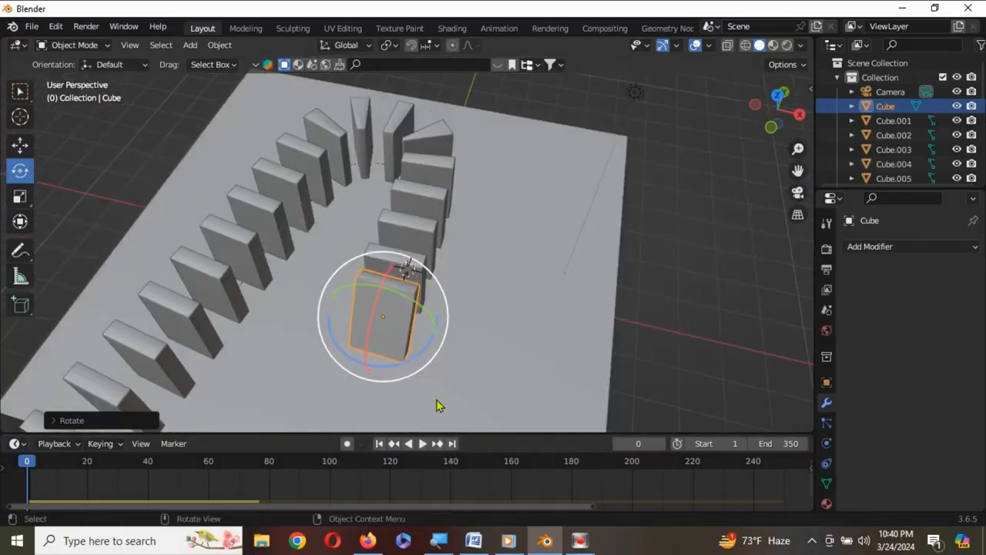
{"action": "left_click", "coordinate": [423, 445]}
{"action": "middle_click_drag", "start_coordinate": [479, 334], "coordinate": [378, 330]}
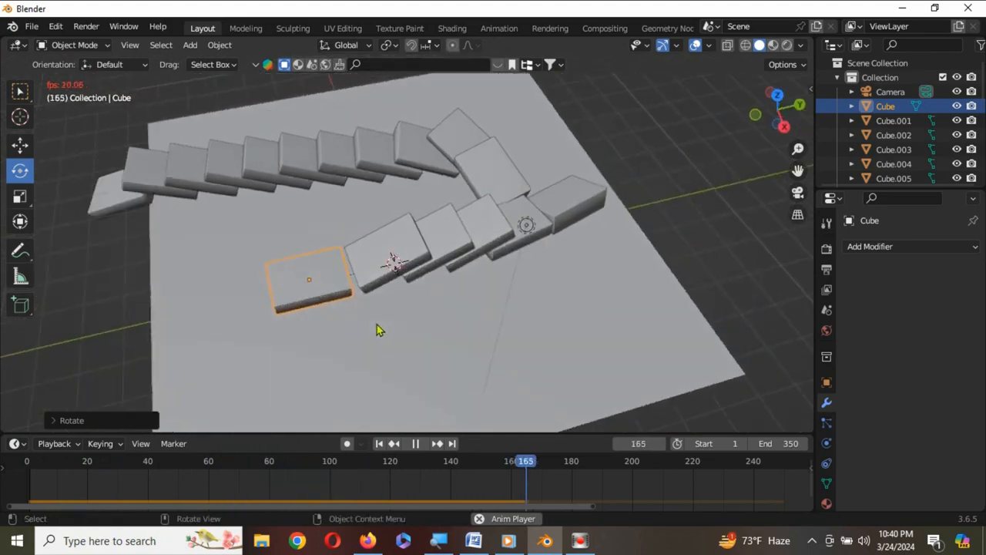
{"action": "middle_click_drag", "start_coordinate": [373, 321], "coordinate": [390, 215]}
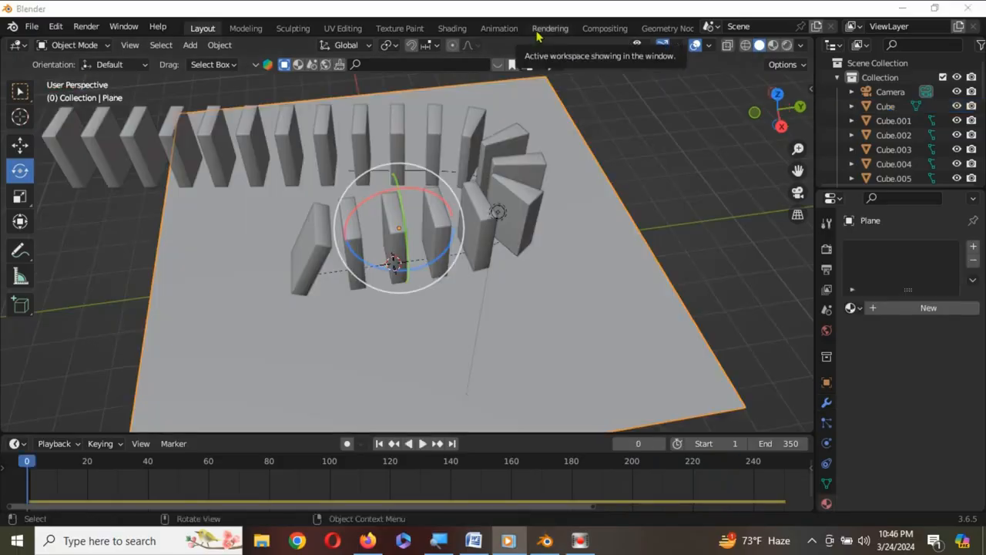
Change the base color of the blocks' shared material to magenta-purple and display the scene in Material Preview shading
{"action": "left_click", "coordinate": [355, 245]}
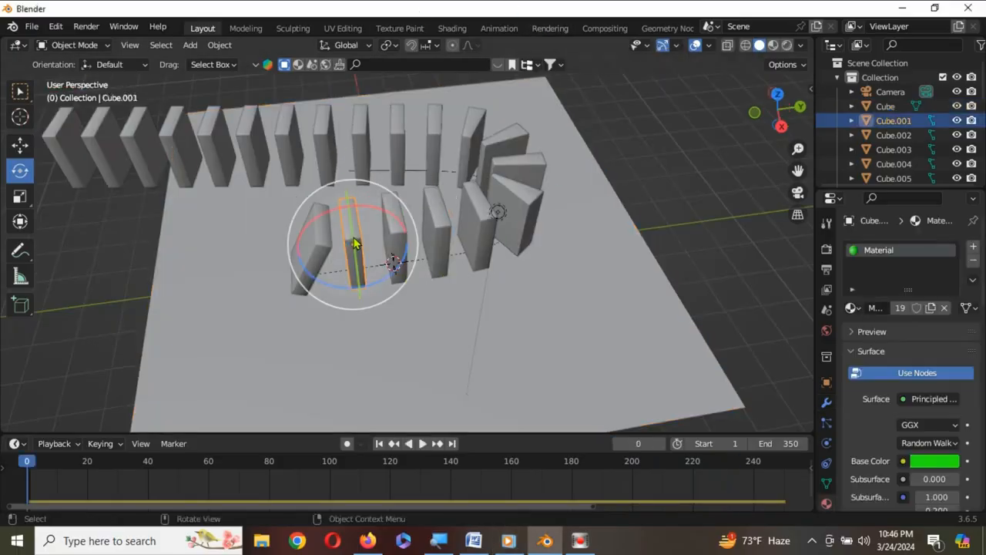
{"action": "left_click", "coordinate": [935, 463]}
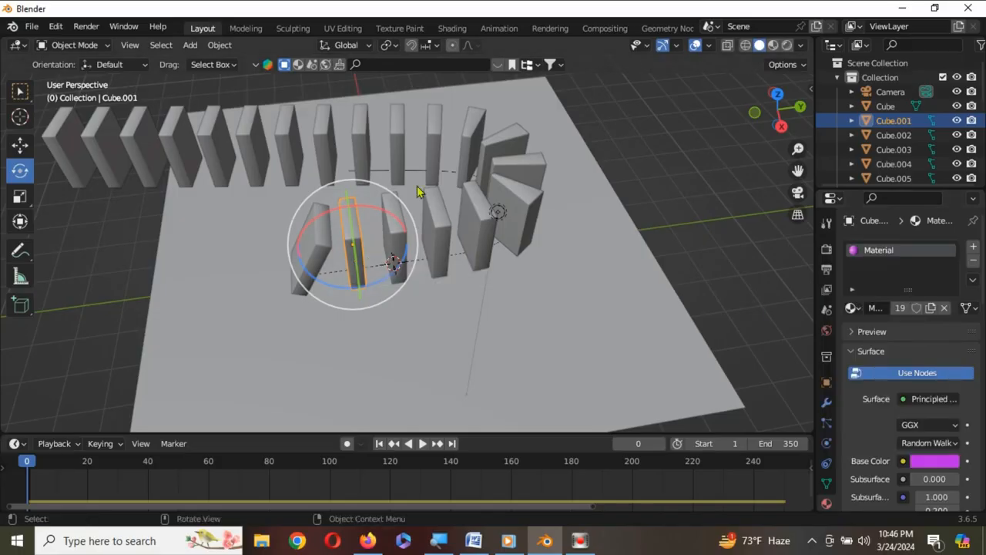
{"action": "left_click", "coordinate": [773, 45]}
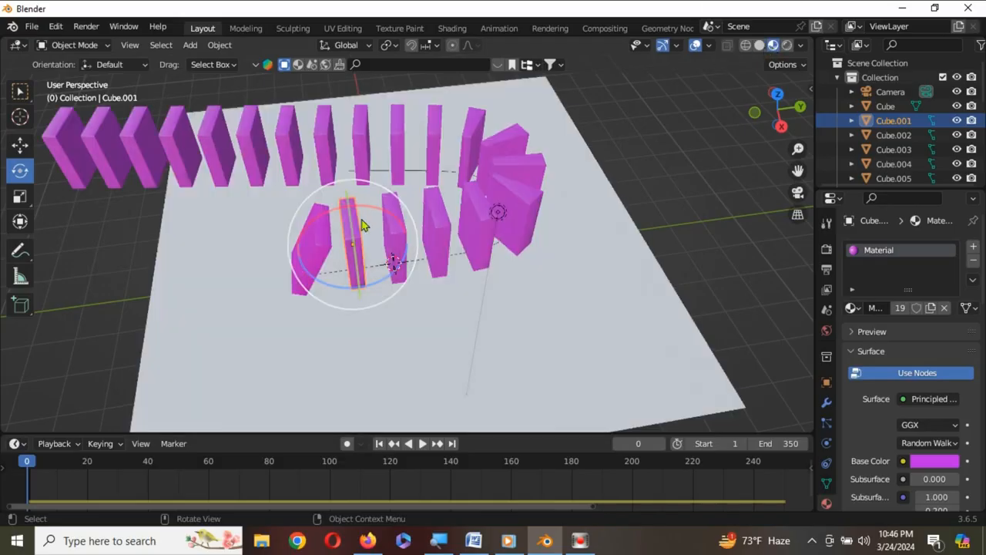
{"action": "middle_click_drag", "start_coordinate": [387, 201], "coordinate": [240, 130]}
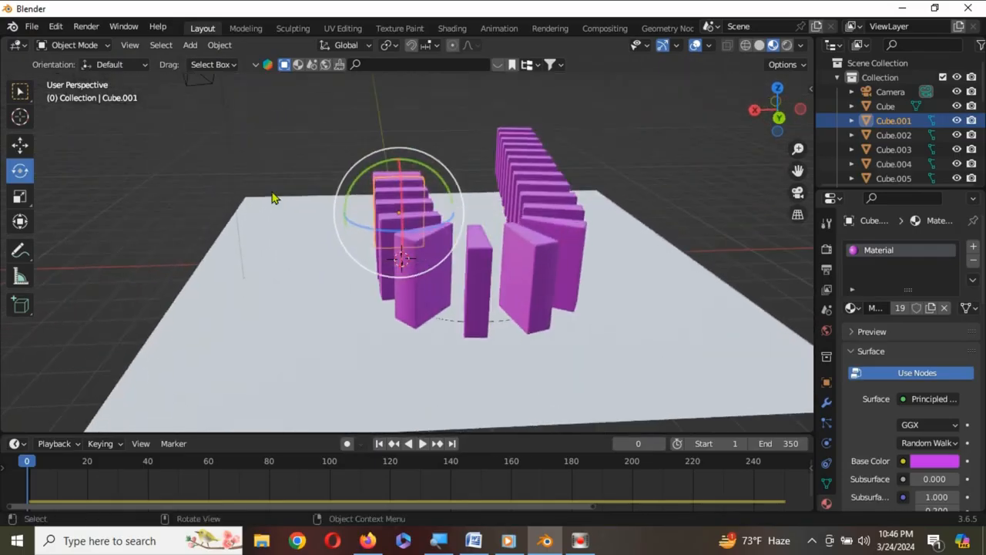
Give the ground plane a new material with a violet base color
{"action": "left_click", "coordinate": [627, 357]}
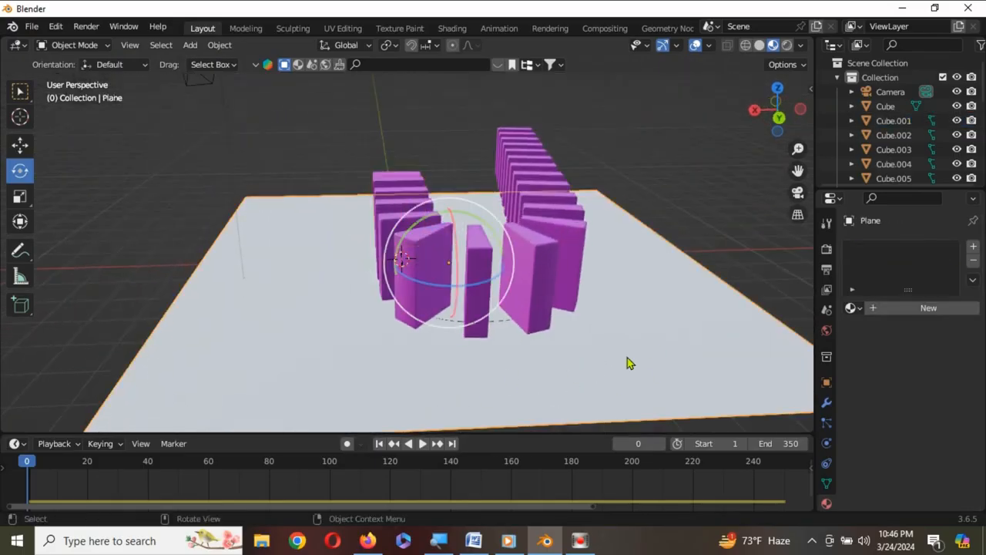
{"action": "left_click", "coordinate": [935, 306]}
{"action": "left_click", "coordinate": [939, 461]}
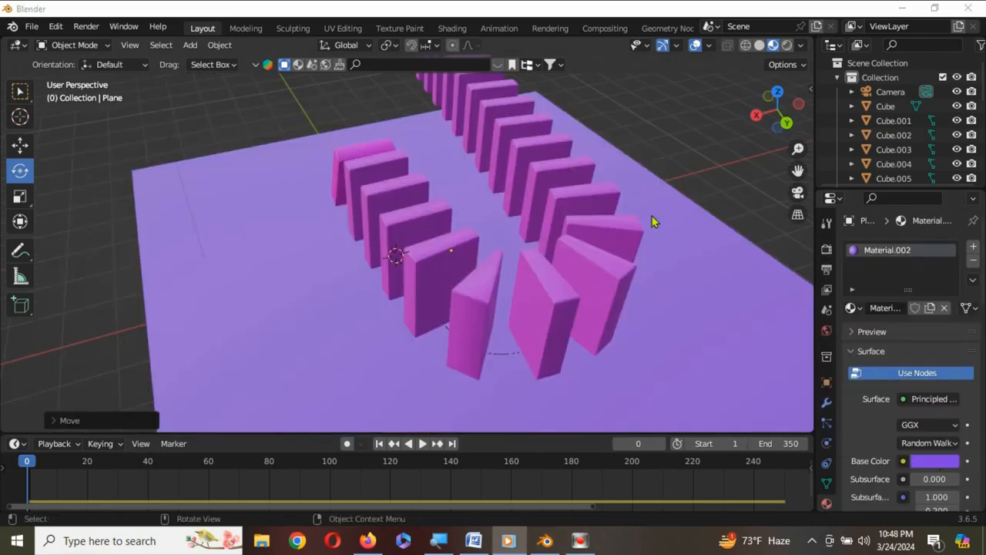
Display the scene in Rendered shading and view the plane and dominoes from farther out
{"action": "left_click", "coordinate": [786, 50]}
{"action": "mouse_move", "coordinate": [483, 229]}
{"action": "middle_mouse_down"}
{"action": "mouse_move", "coordinate": [544, 266]}
{"action": "mouse_move", "coordinate": [580, 211]}
{"action": "mouse_move", "coordinate": [599, 154]}
{"action": "middle_mouse_up"}
{"action": "scroll", "coordinate": [571, 213], "scroll_direction": "down", "scroll_amount": 3}
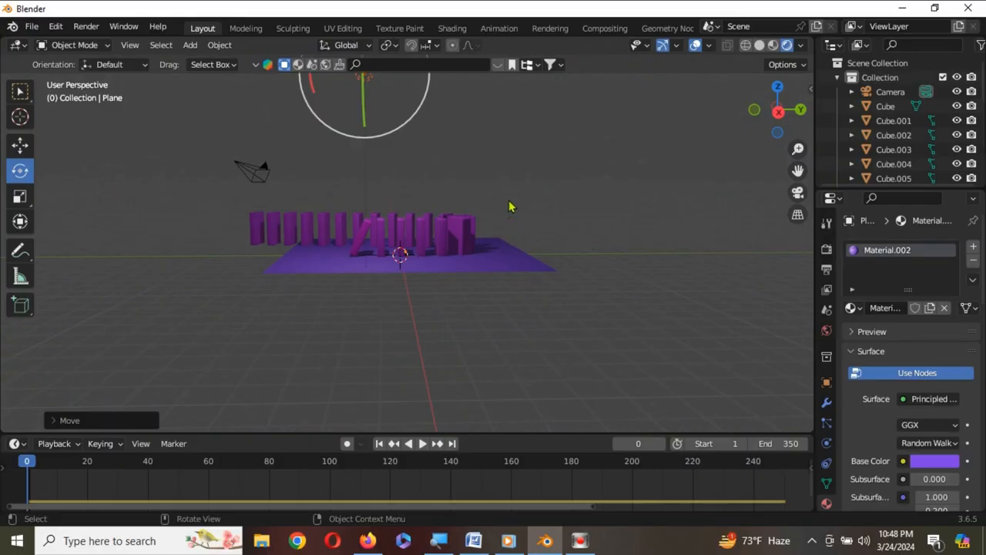
{"action": "middle_click_drag", "start_coordinate": [509, 206], "coordinate": [478, 289]}
{"action": "left_click_drag", "start_coordinate": [268, 154], "coordinate": [526, 259]}
{"action": "key", "text": "g"}
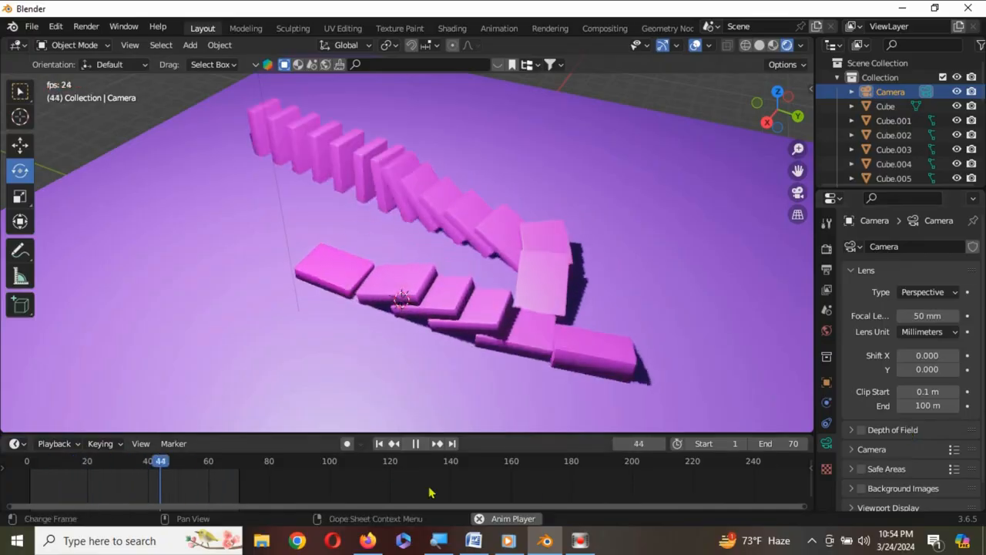
Set the Rigid Body World speed to 2 in the scene's rigid body settings while the simulation plays
{"action": "left_click", "coordinate": [827, 311]}
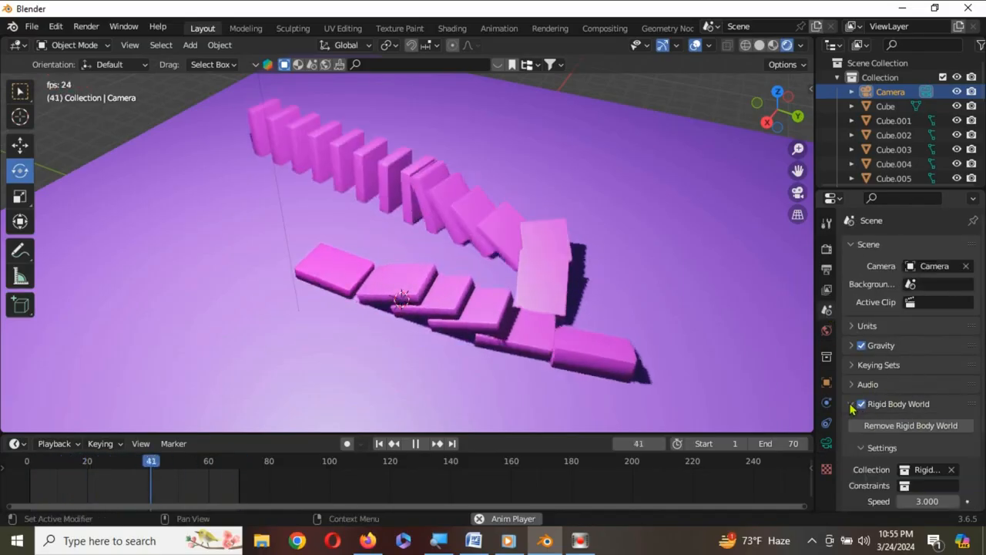
{"action": "scroll", "coordinate": [863, 420], "scroll_direction": "down", "scroll_amount": 4}
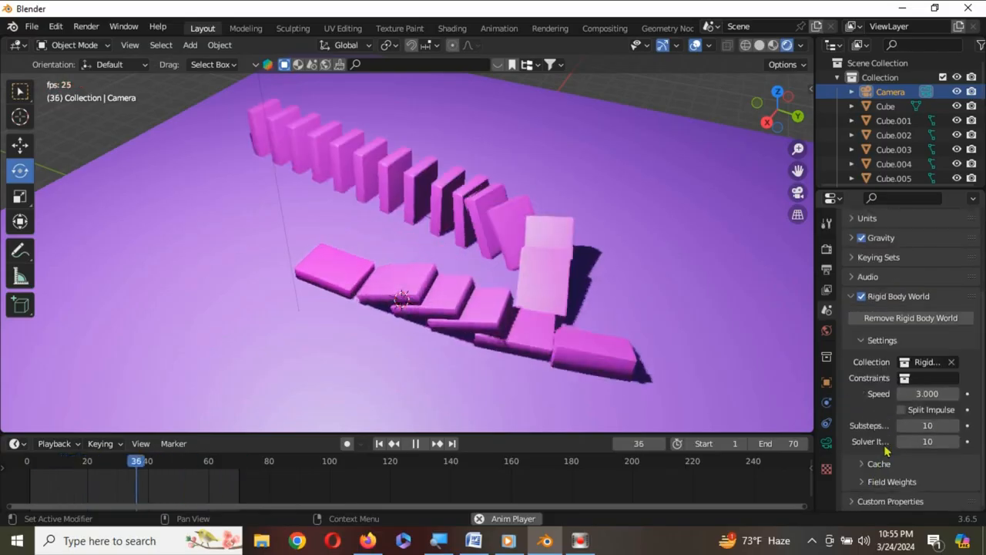
{"action": "left_click", "coordinate": [955, 393]}
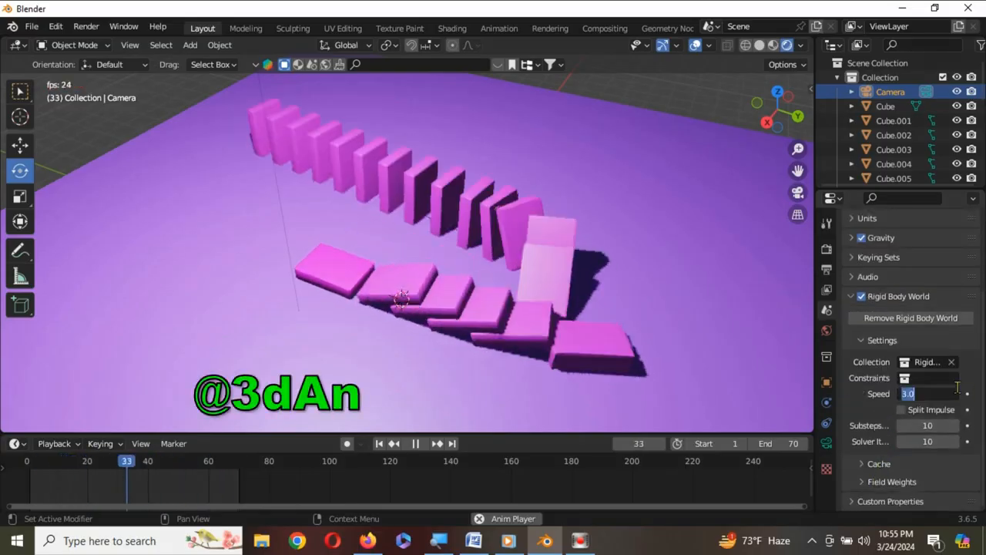
{"action": "type", "text": "2"}
{"action": "key", "text": "Return"}
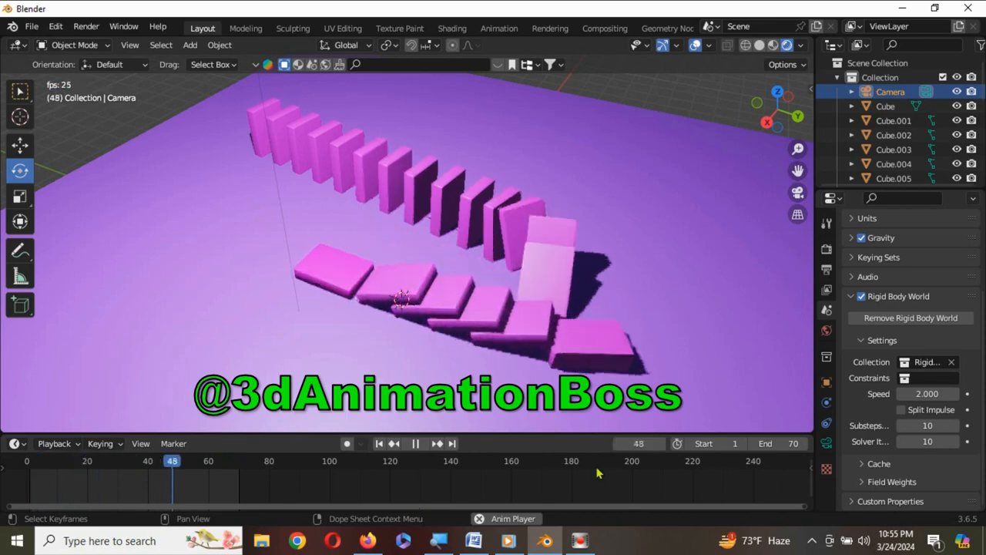
Set the Rigid Body World speed to 3 and stop the playback partway through the dominoes' fall
{"action": "left_click", "coordinate": [928, 394]}
{"action": "type", "text": "3"}
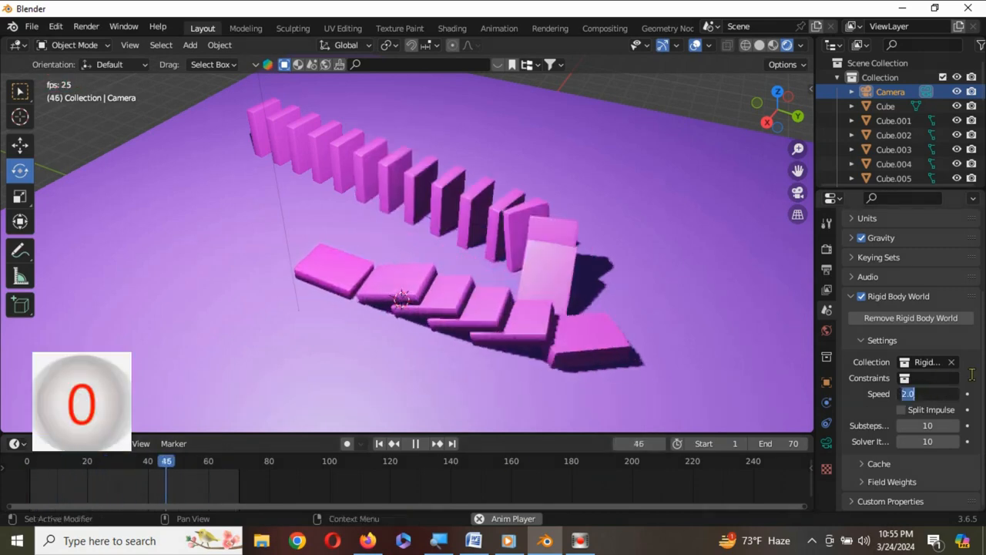
{"action": "key", "text": "Return"}
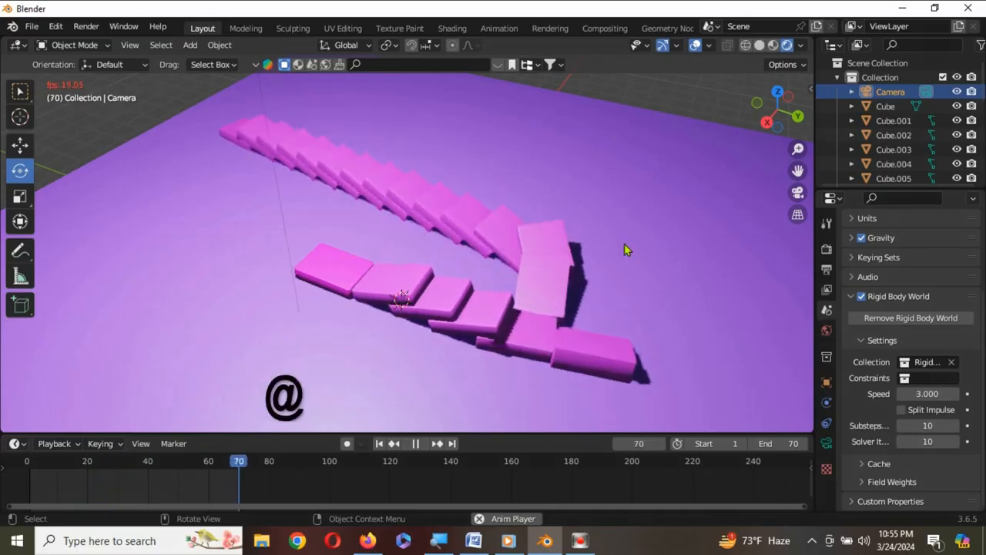
{"action": "key", "text": "space"}
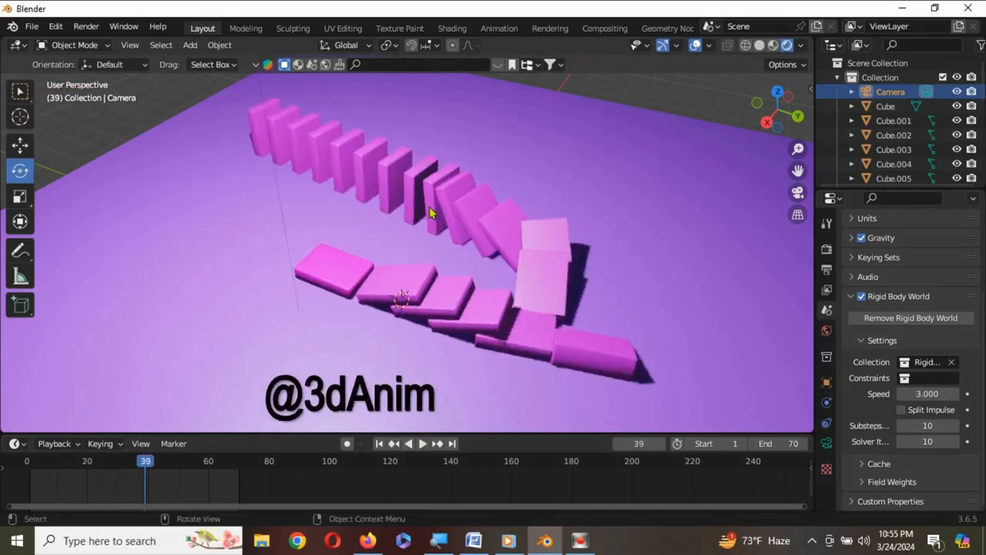
Look through the camera, reframe the dominoes with walk navigation, and scale the camera to about 0.62
{"action": "key", "text": "KP_0"}
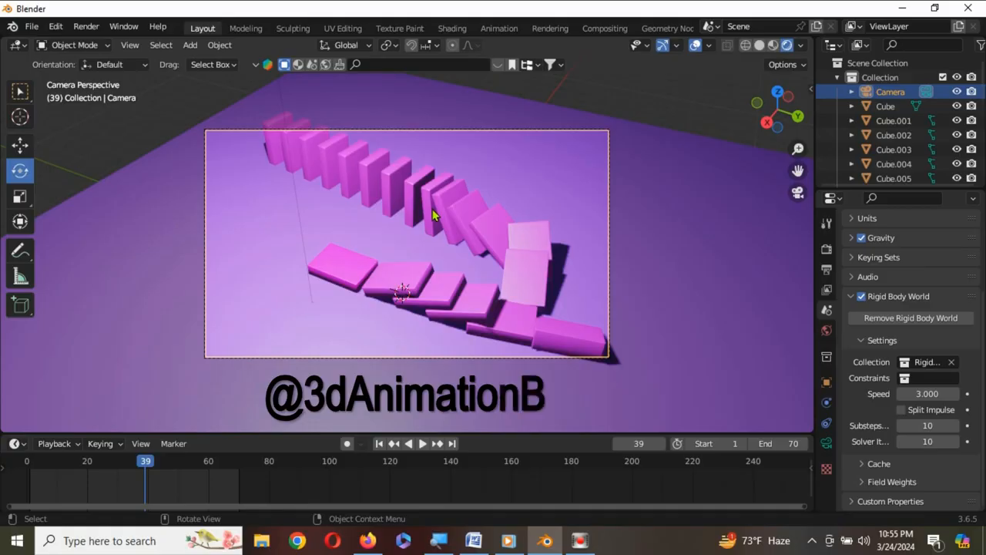
{"action": "key", "text": "shift+grave"}
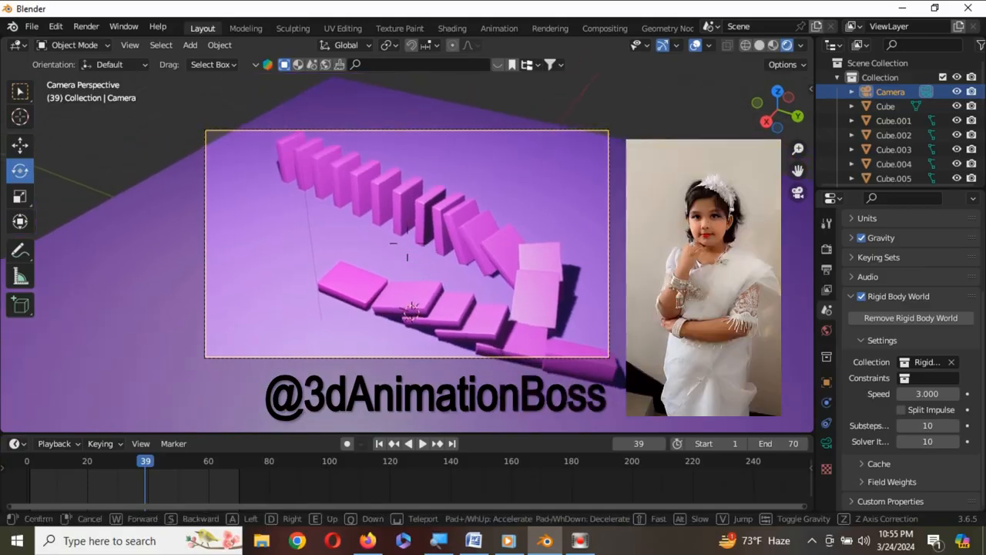
{"action": "left_click", "coordinate": [407, 256]}
{"action": "key", "text": "s"}
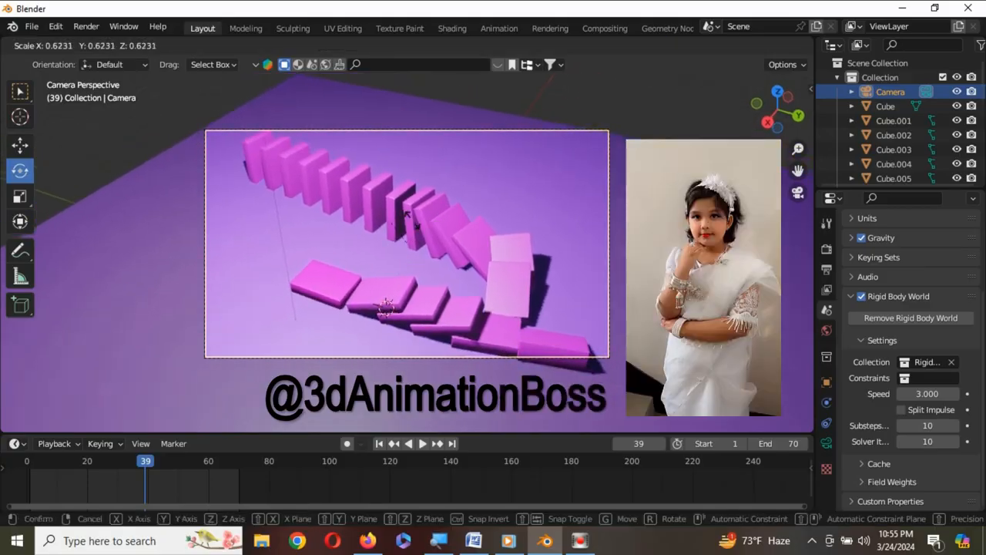
{"action": "left_click", "coordinate": [416, 218]}
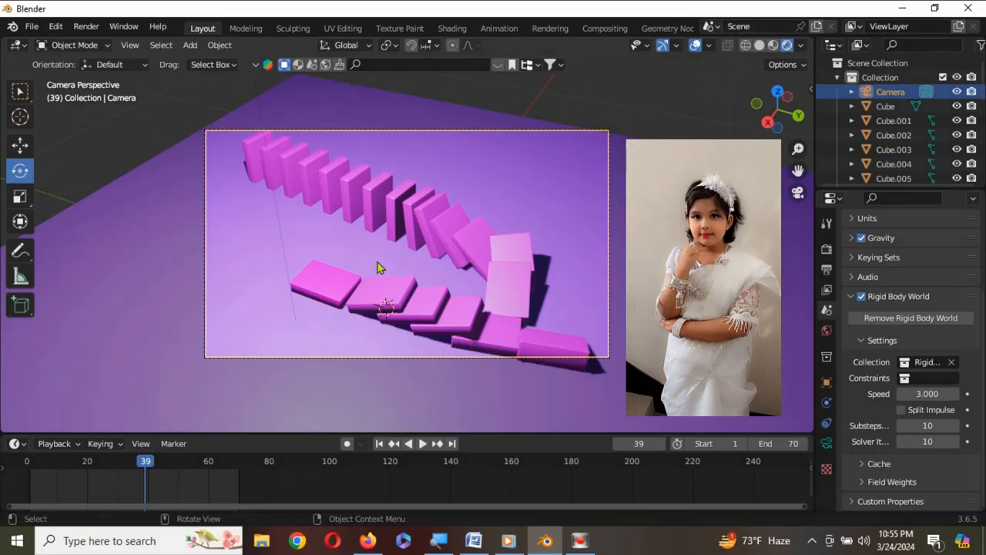
Play the simulation and watch the dominoes fall from above and close up
{"action": "mouse_move", "coordinate": [378, 266]}
{"action": "middle_mouse_down"}
{"action": "mouse_move", "coordinate": [403, 286]}
{"action": "mouse_move", "coordinate": [370, 214]}
{"action": "mouse_move", "coordinate": [486, 208]}
{"action": "middle_mouse_up"}
{"action": "scroll", "coordinate": [439, 272], "scroll_direction": "down", "scroll_amount": 1}
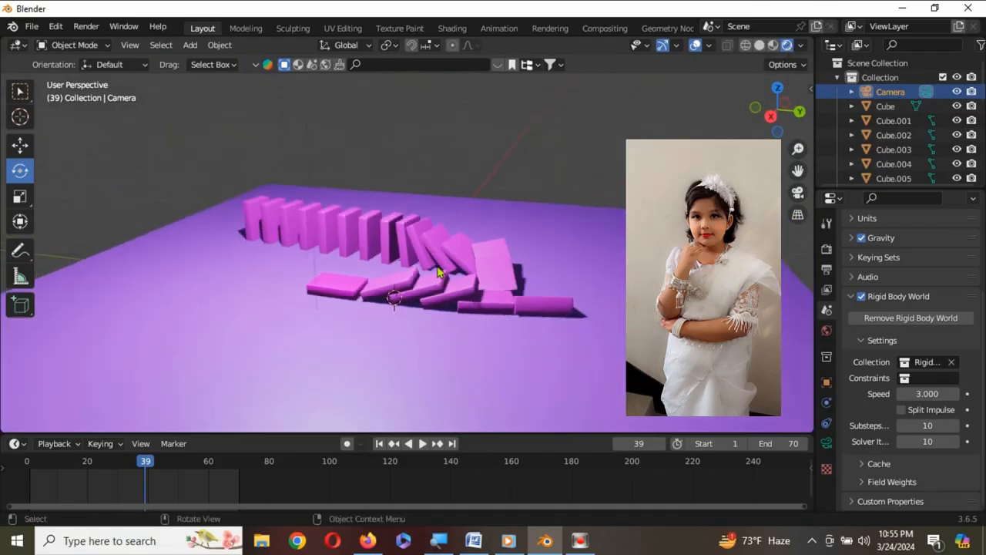
{"action": "middle_click_drag", "start_coordinate": [459, 268], "coordinate": [509, 359]}
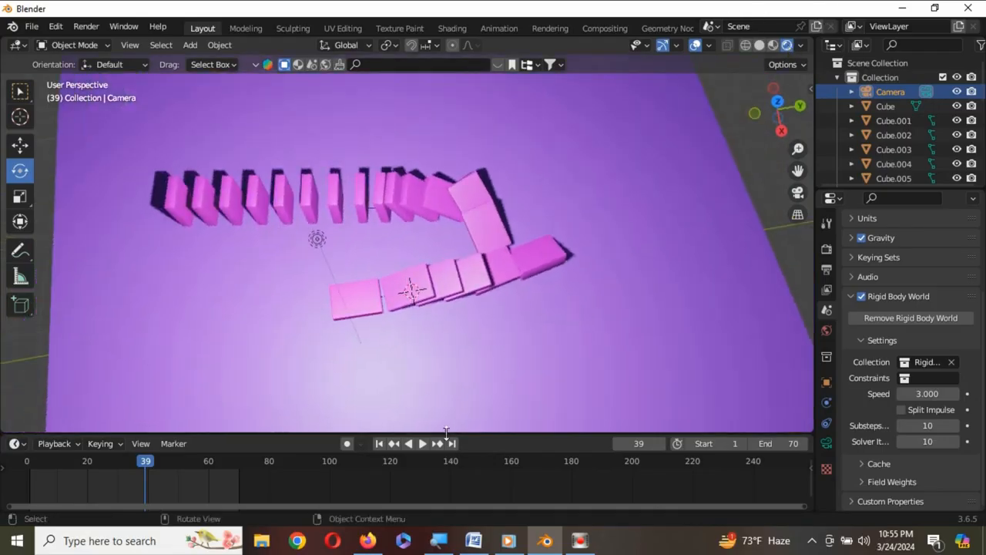
{"action": "left_click", "coordinate": [423, 444]}
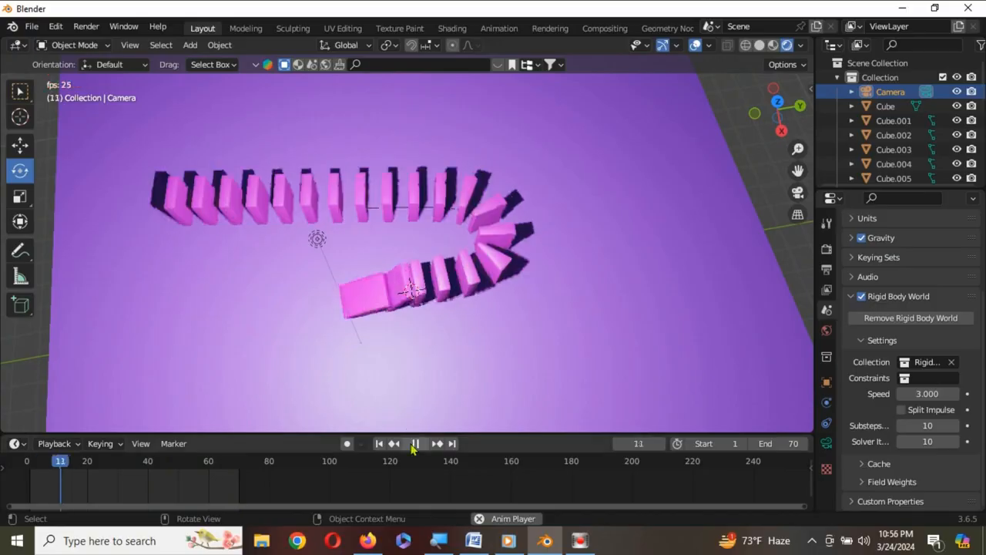
{"action": "scroll", "coordinate": [455, 326], "scroll_direction": "up", "scroll_amount": 8}
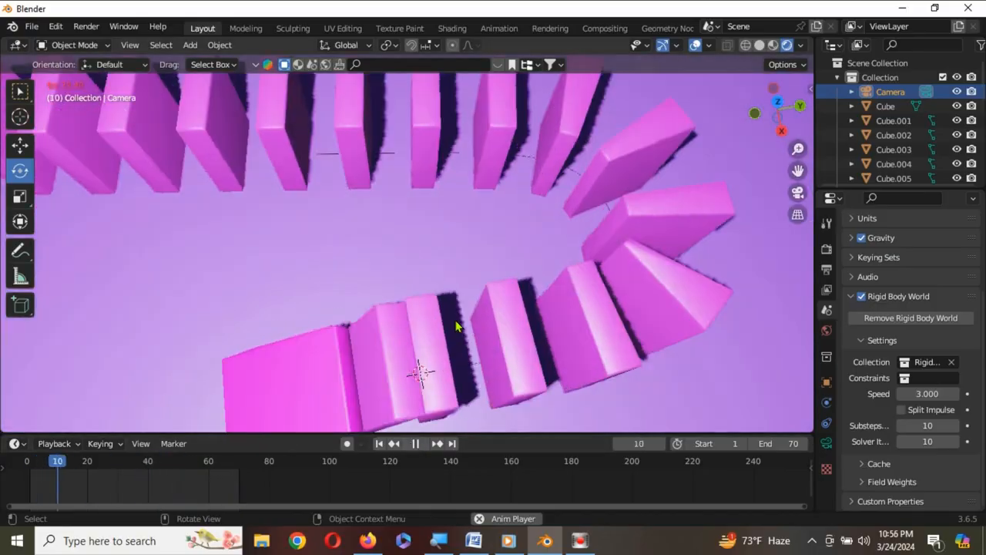